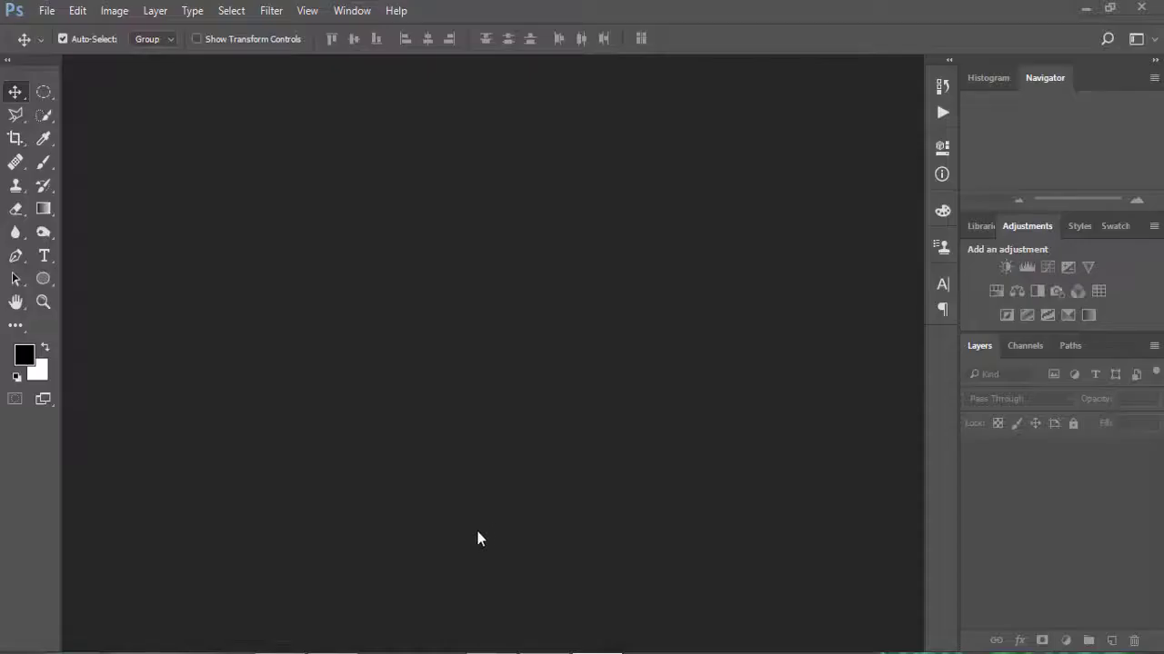
Create a new 1280×720 px, 300 ppi, 16-bit RGB document with a black 000000 background.
left_click(45, 10)
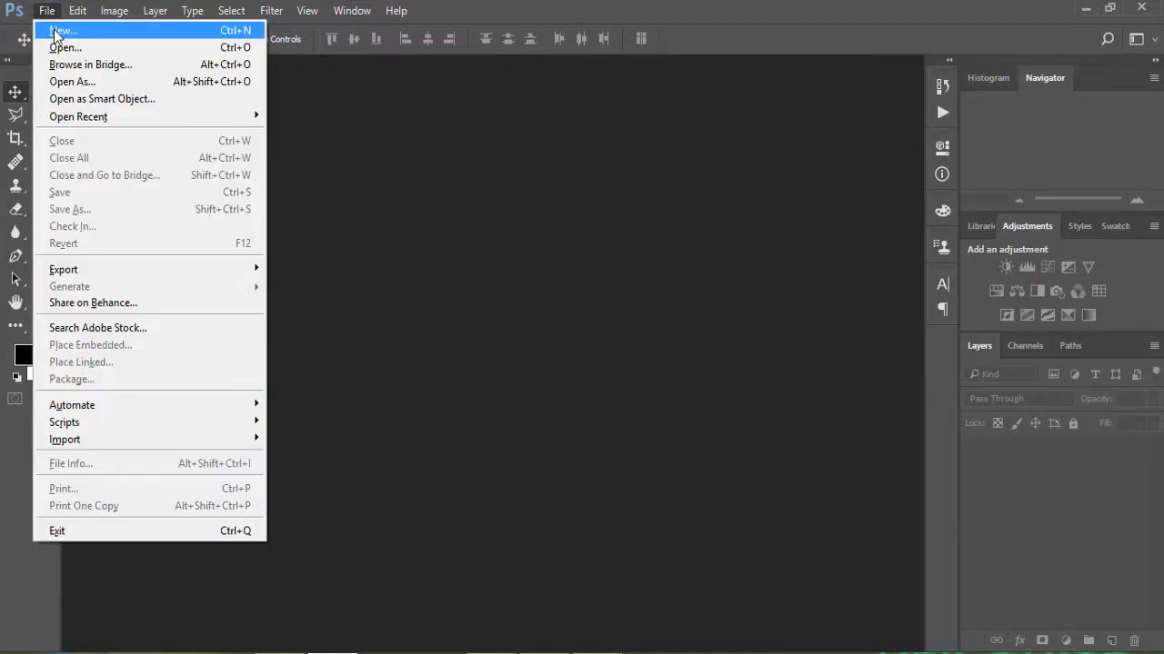
left_click(57, 30)
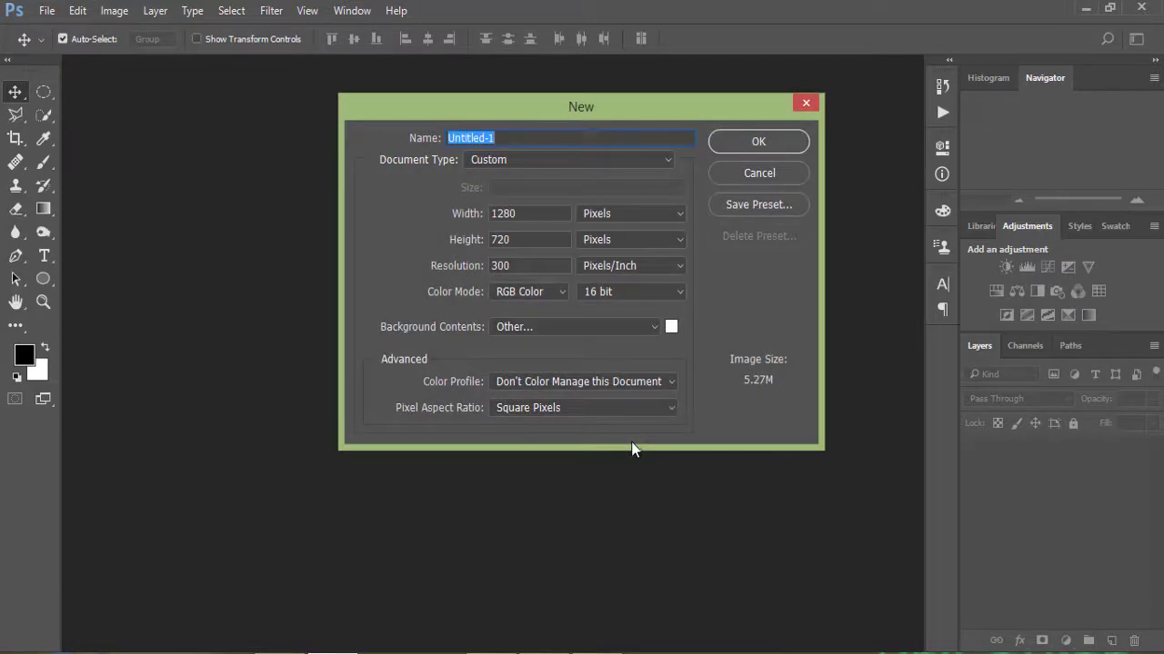
left_click(540, 268)
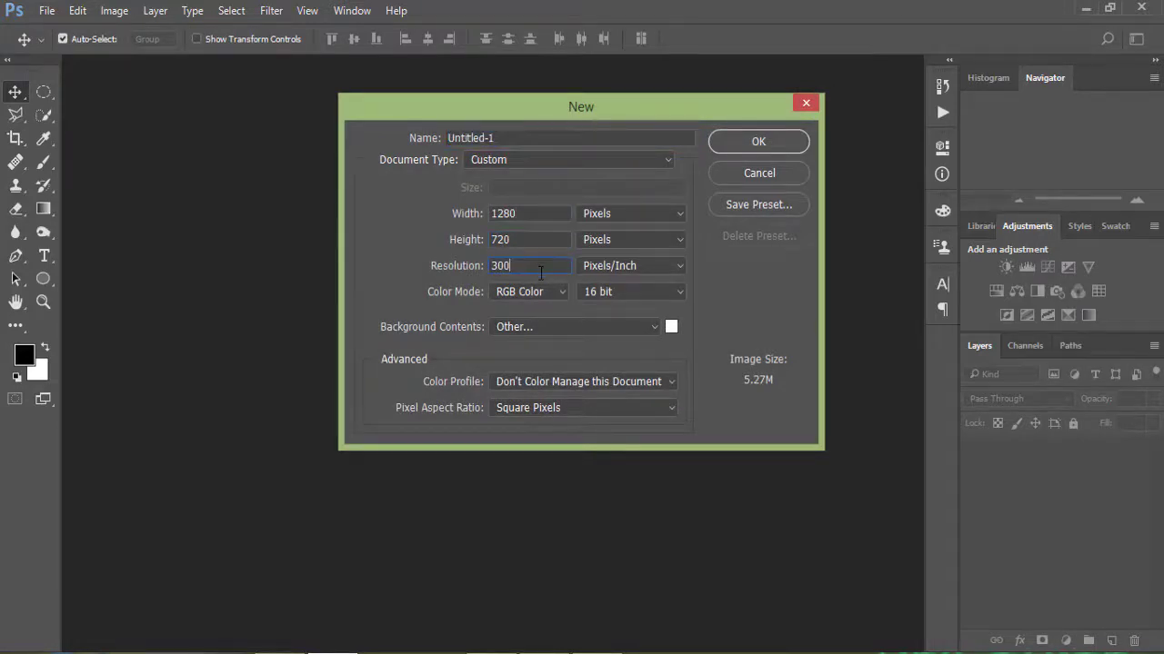
left_click(670, 326)
left_click(684, 407)
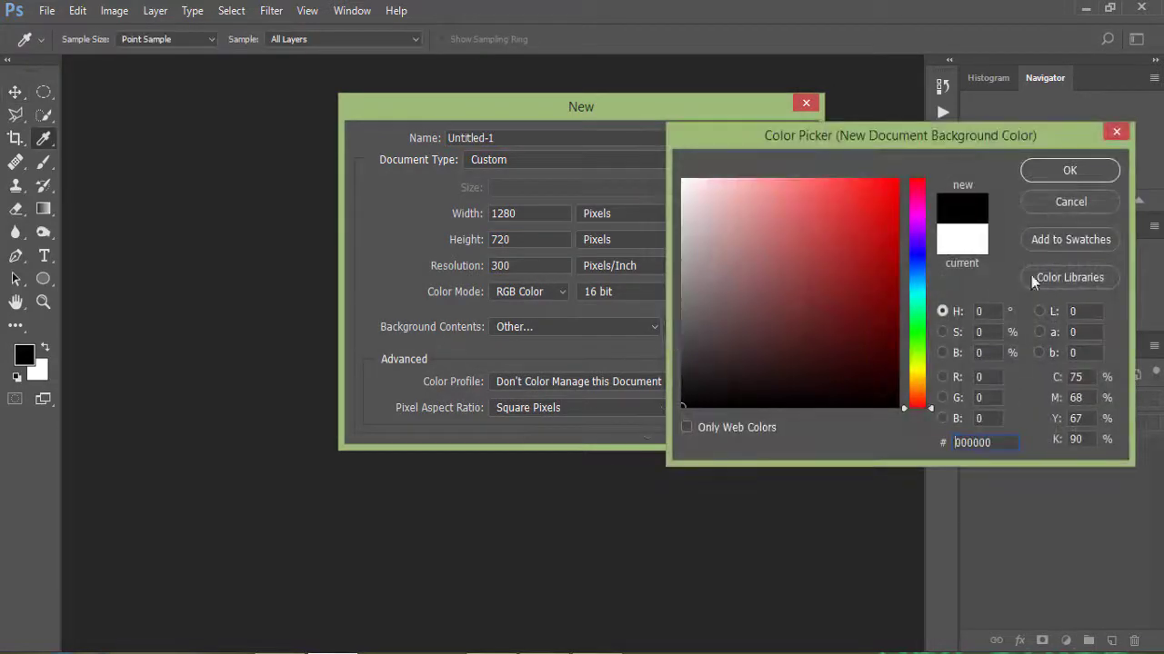
left_click(1071, 170)
left_click(762, 146)
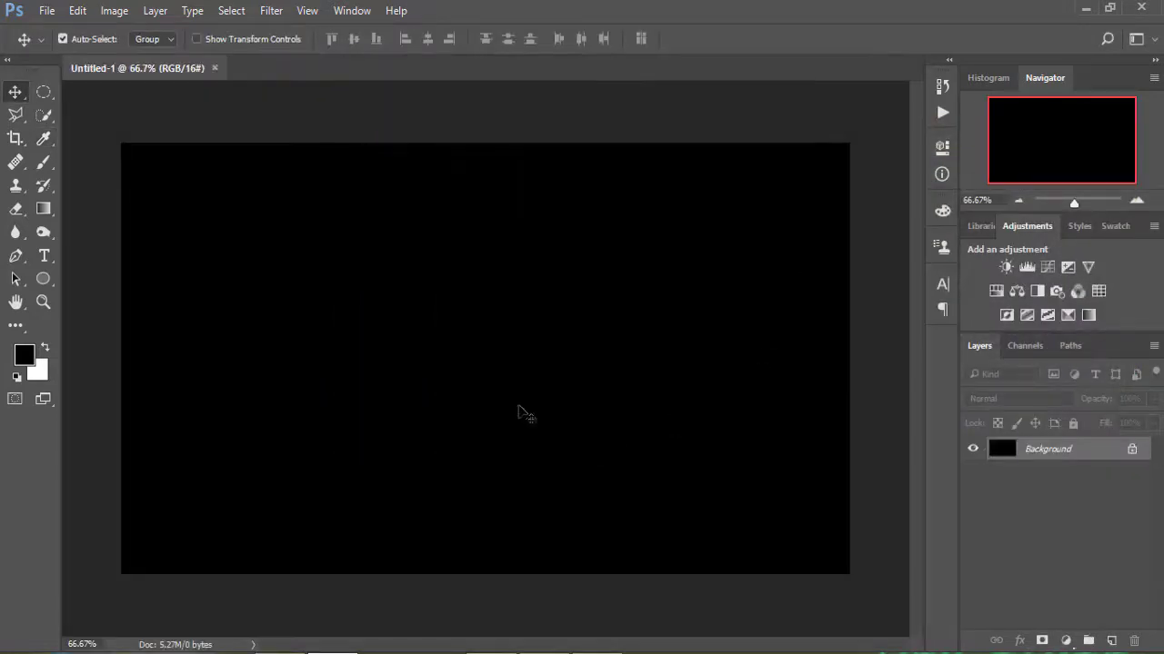
left_click(43, 257)
Type 'ORNOB' in white AR DESTINE 116 pt text on the canvas and commit it.
left_click(44, 348)
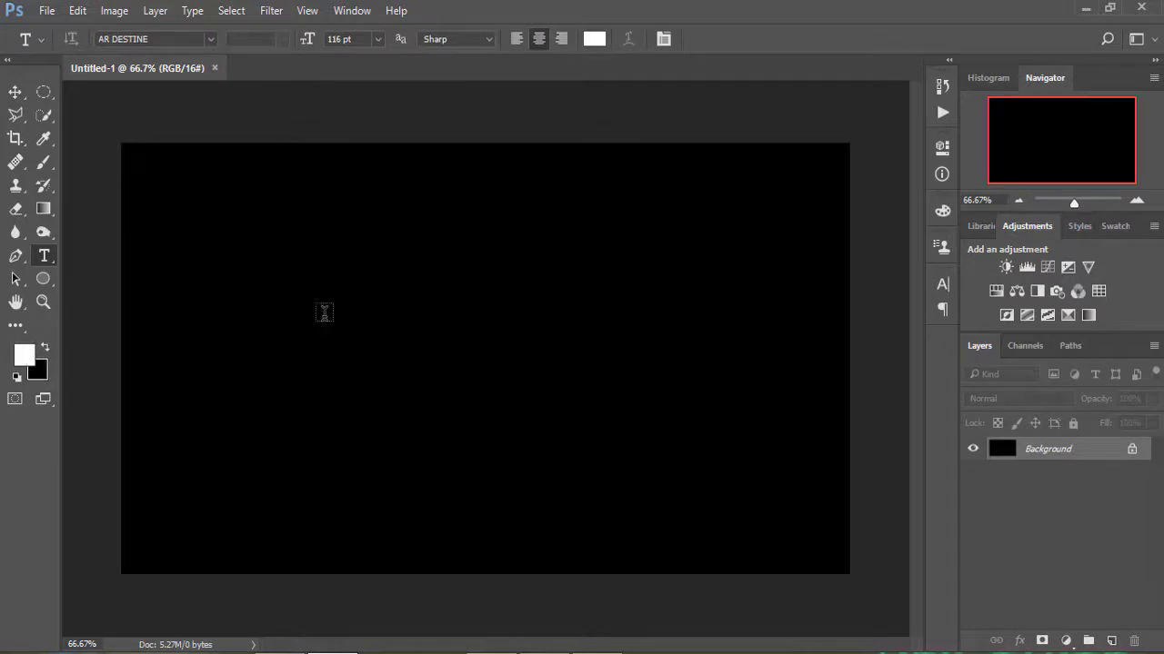
left_click(209, 39)
left_click(209, 39)
left_click(361, 344)
type("O")
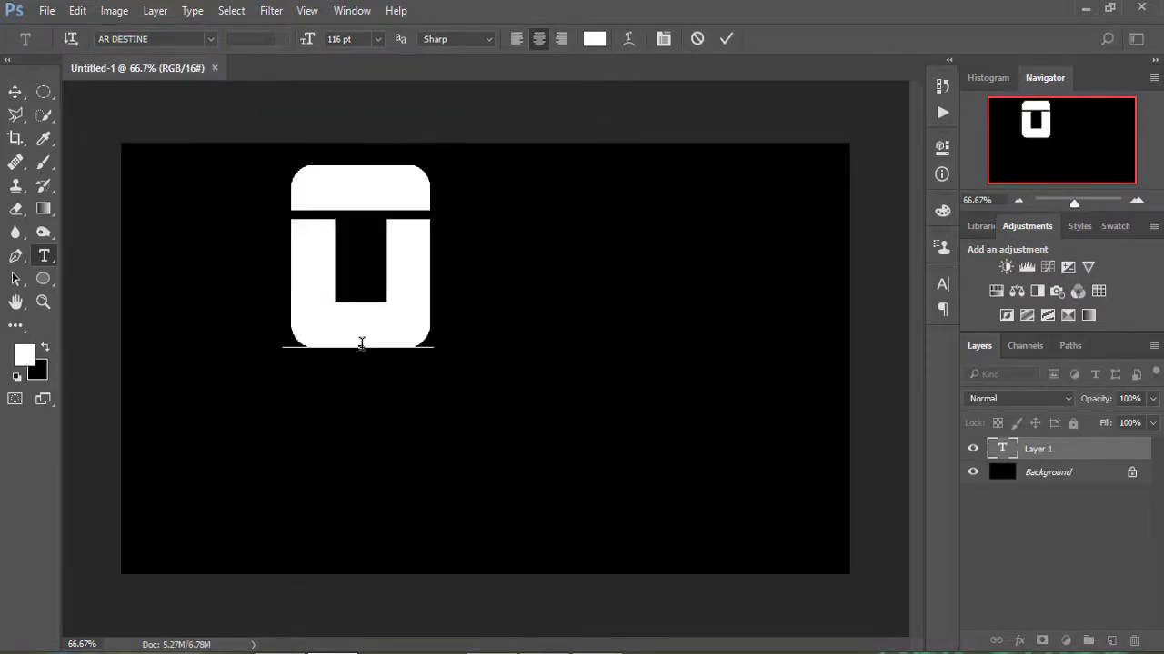
type("RNOB")
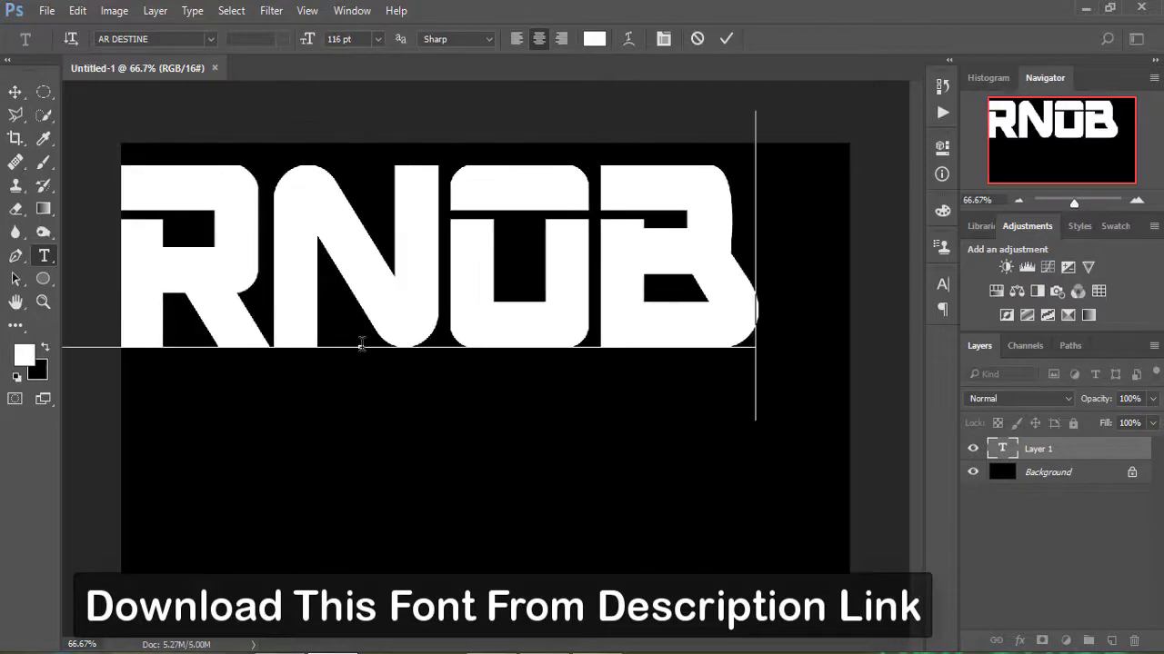
left_click(15, 92)
Free Transform ORNOB down to about 53% and centre it on the canvas.
left_click_drag(233, 277, 354, 380)
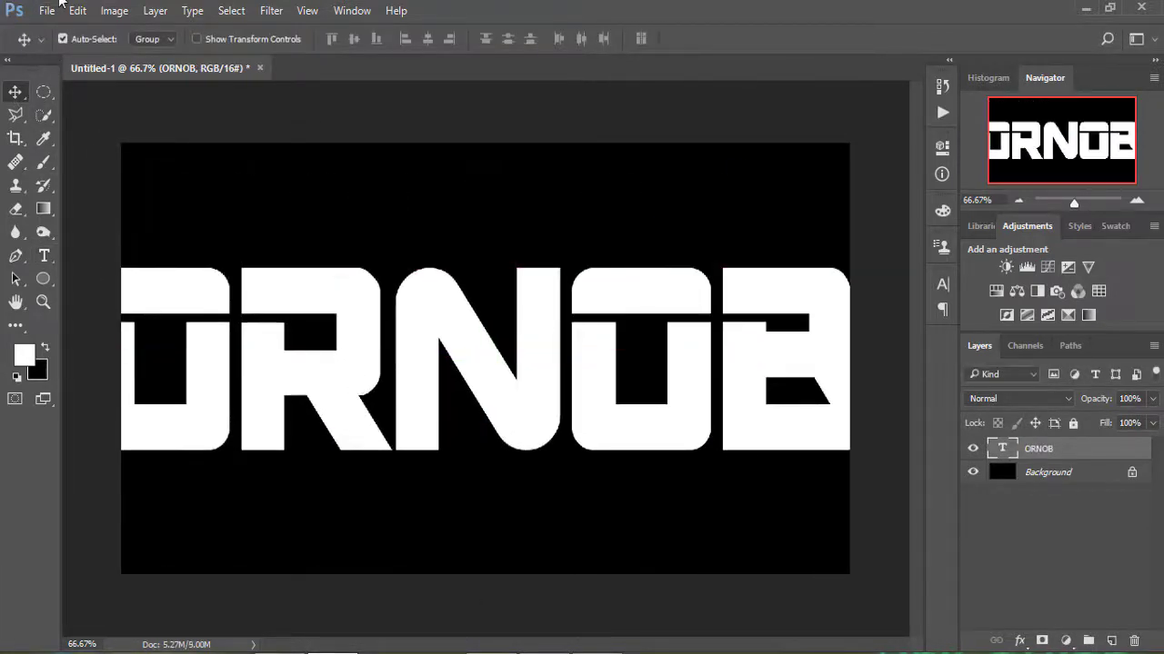
left_click(78, 10)
left_click(309, 374)
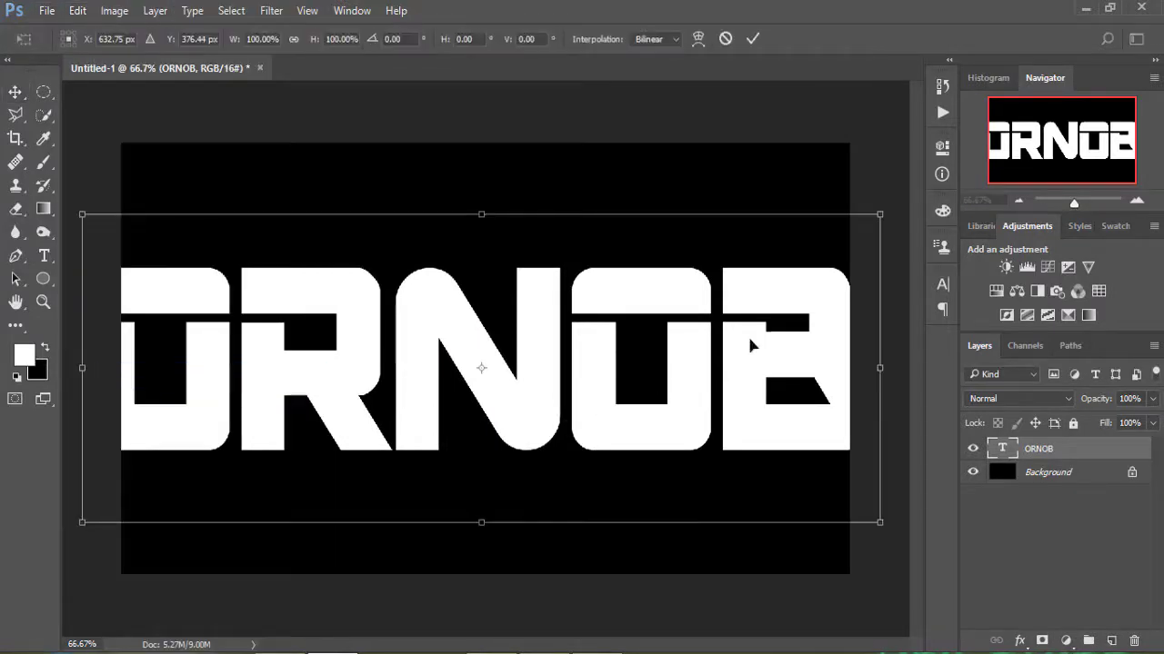
mouse_move(880, 214)
left_mouse_down()
mouse_move(670, 307)
mouse_move(624, 307)
left_mouse_up()
mouse_move(382, 450)
left_mouse_down()
mouse_move(569, 363)
mouse_move(524, 378)
left_mouse_up()
left_click_drag(774, 252, 643, 303)
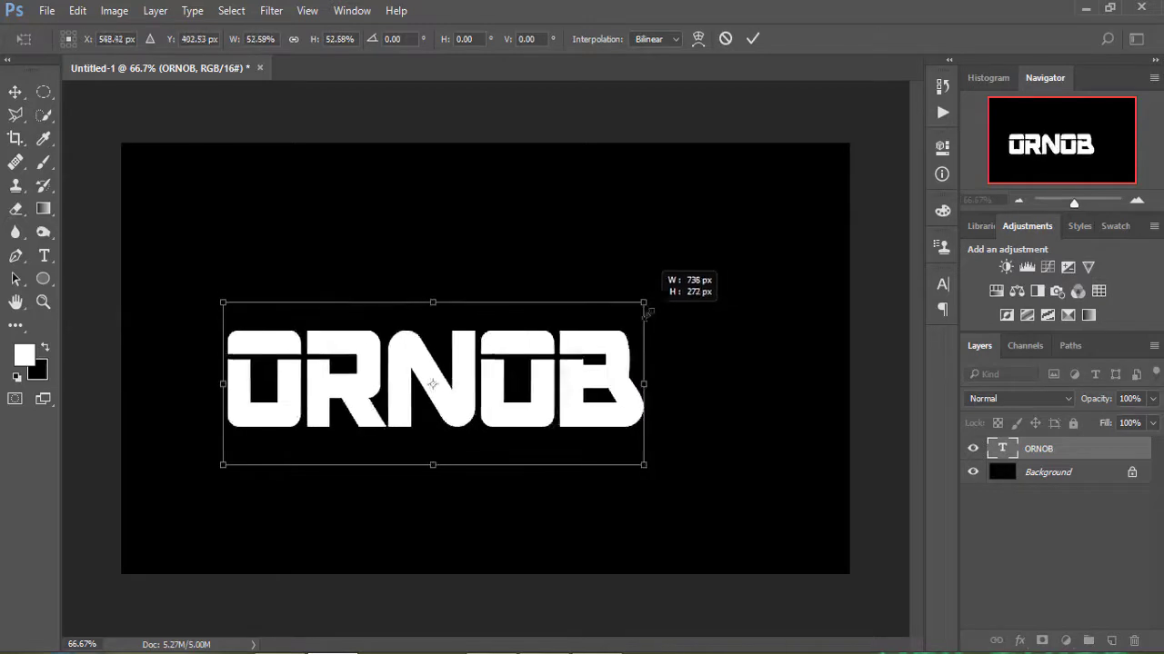
left_click_drag(454, 409, 510, 371)
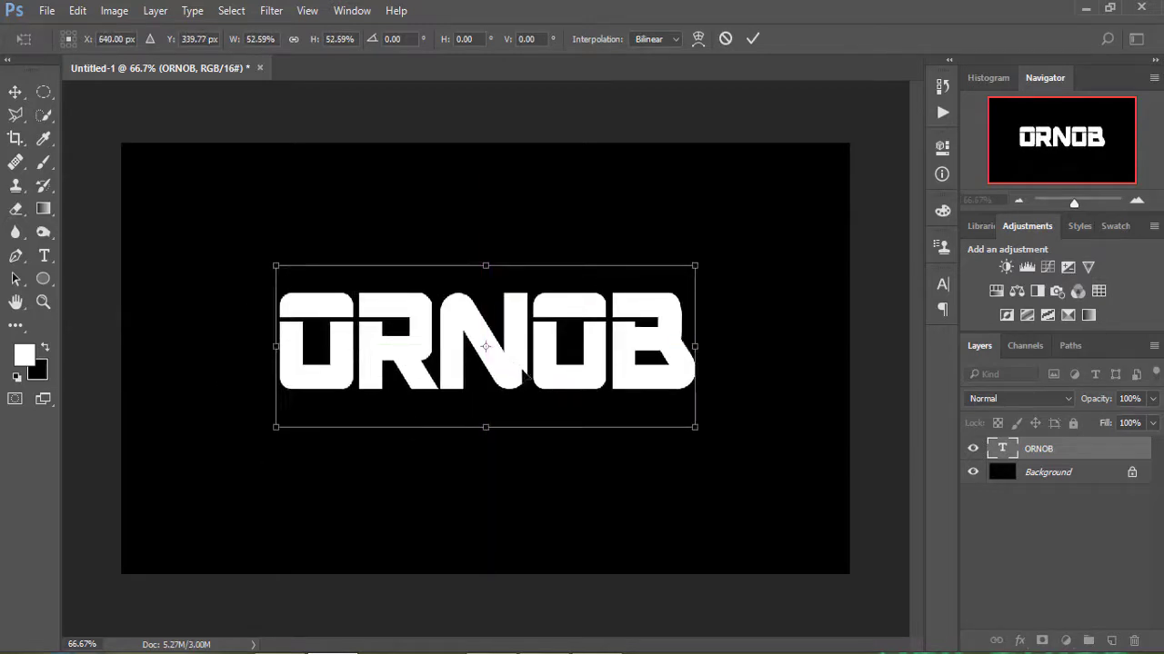
left_click(758, 39)
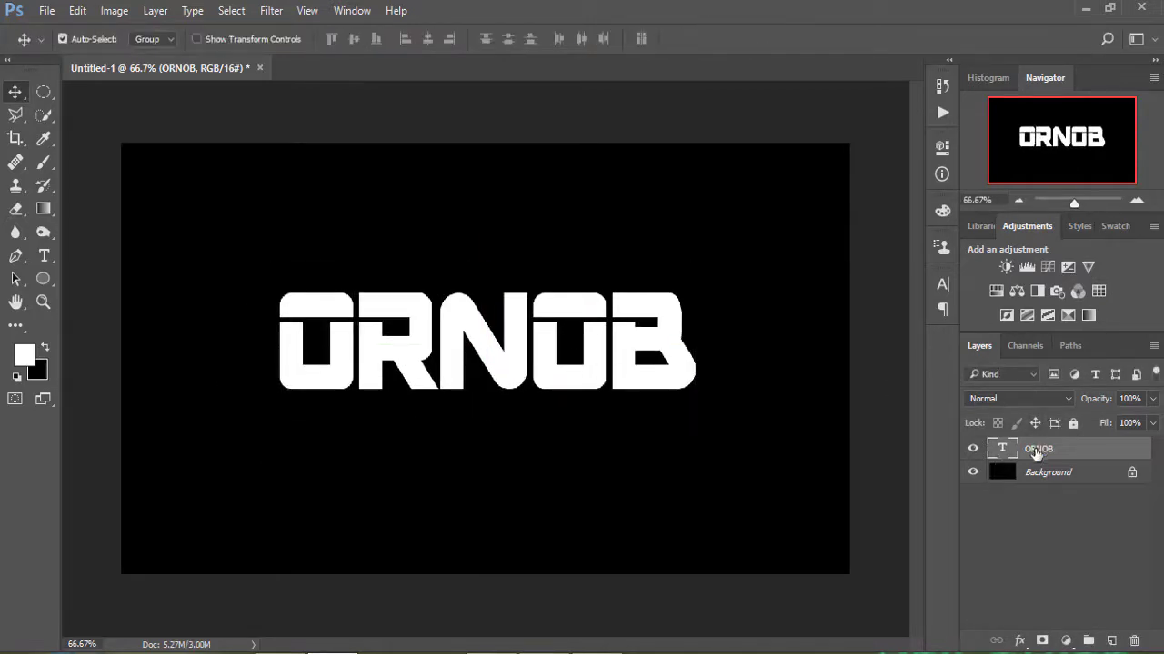
Add a radial Gradient Overlay to ORNOB in its Blending Options.
left_click(1019, 641)
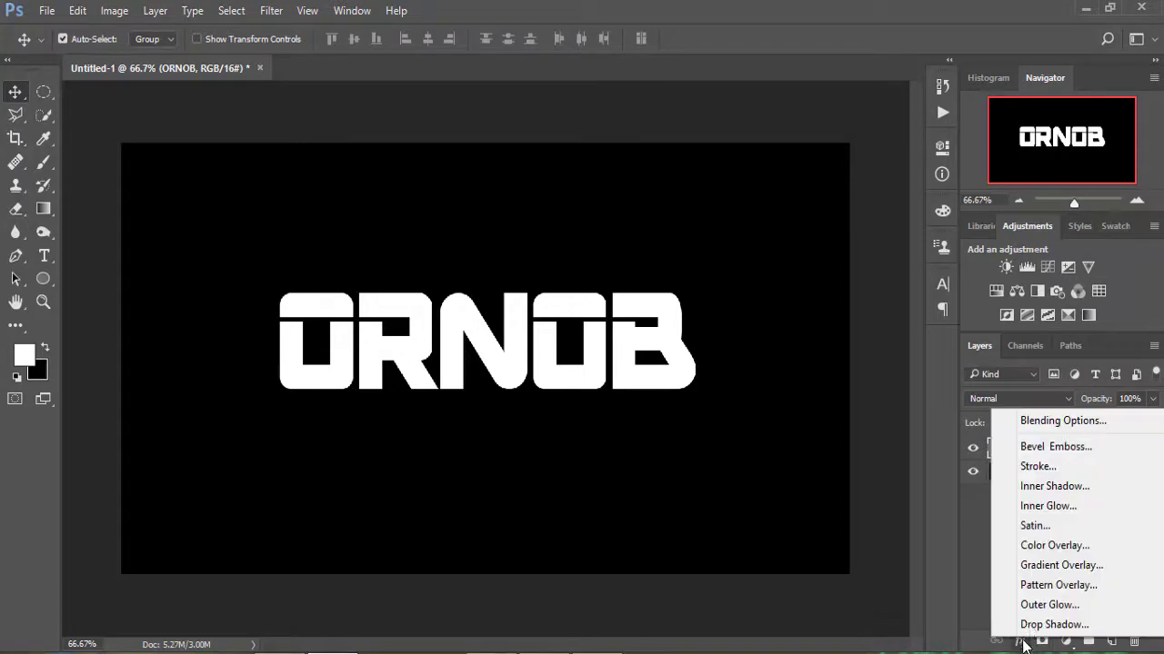
left_click(1041, 427)
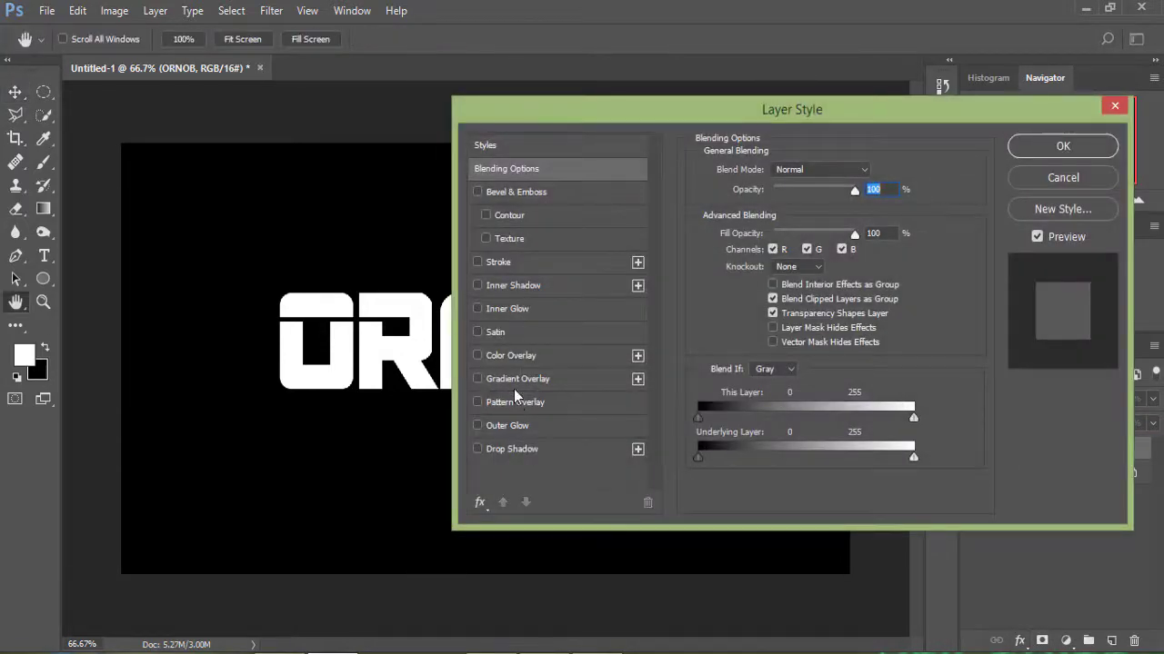
left_click(514, 380)
left_click_drag(783, 106, 636, 113)
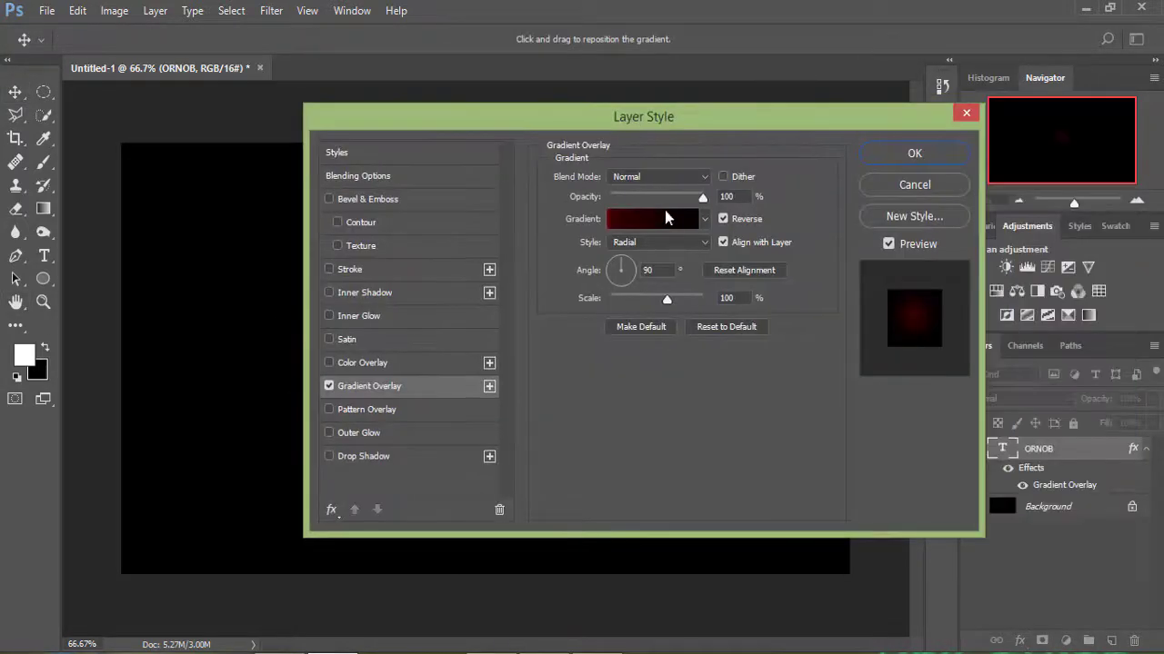
left_click(664, 215)
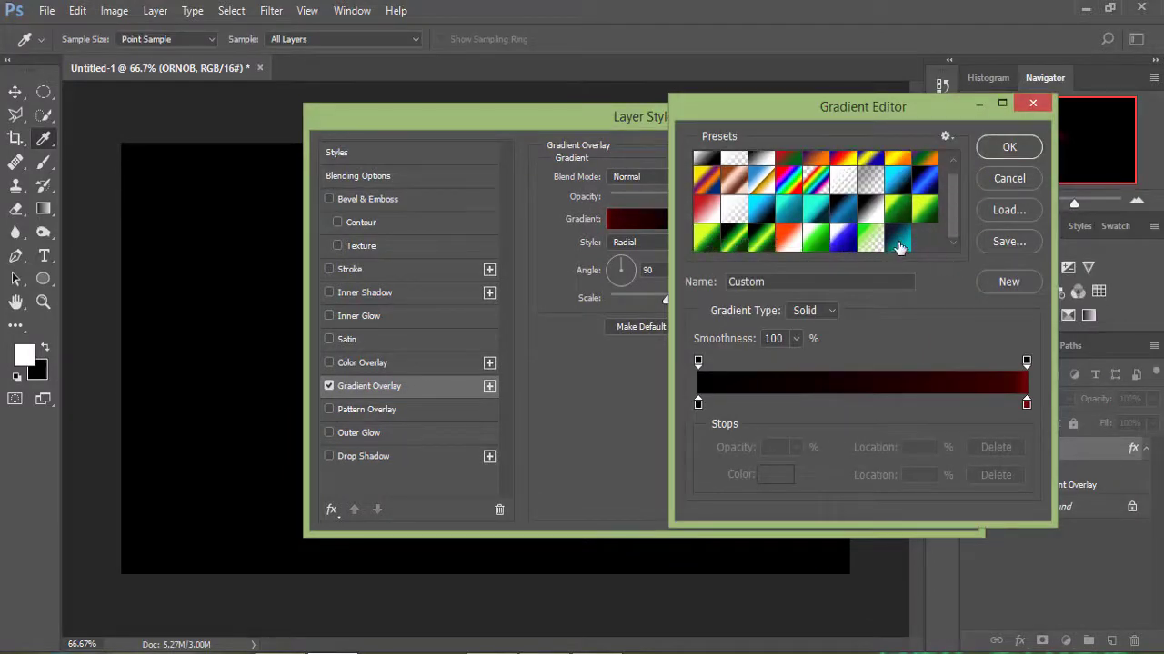
From the teal preset, set the gradient stops to #13192b (left) and #00bcc3 (right).
left_click(897, 240)
left_click(698, 403)
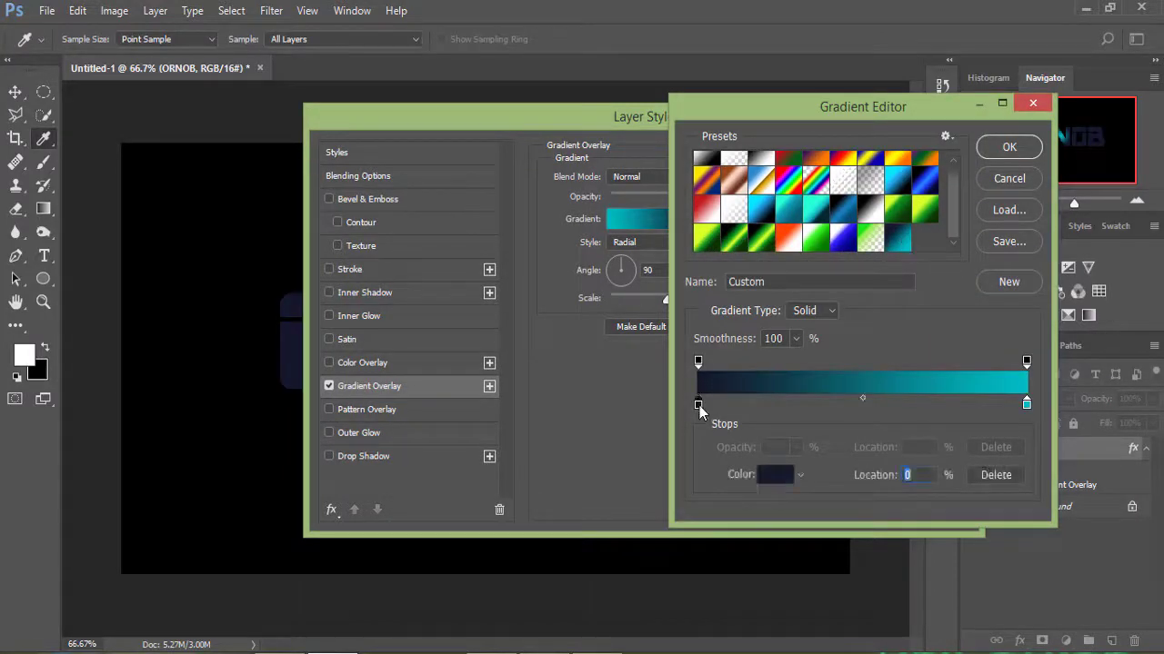
left_click(774, 475)
left_click(996, 442)
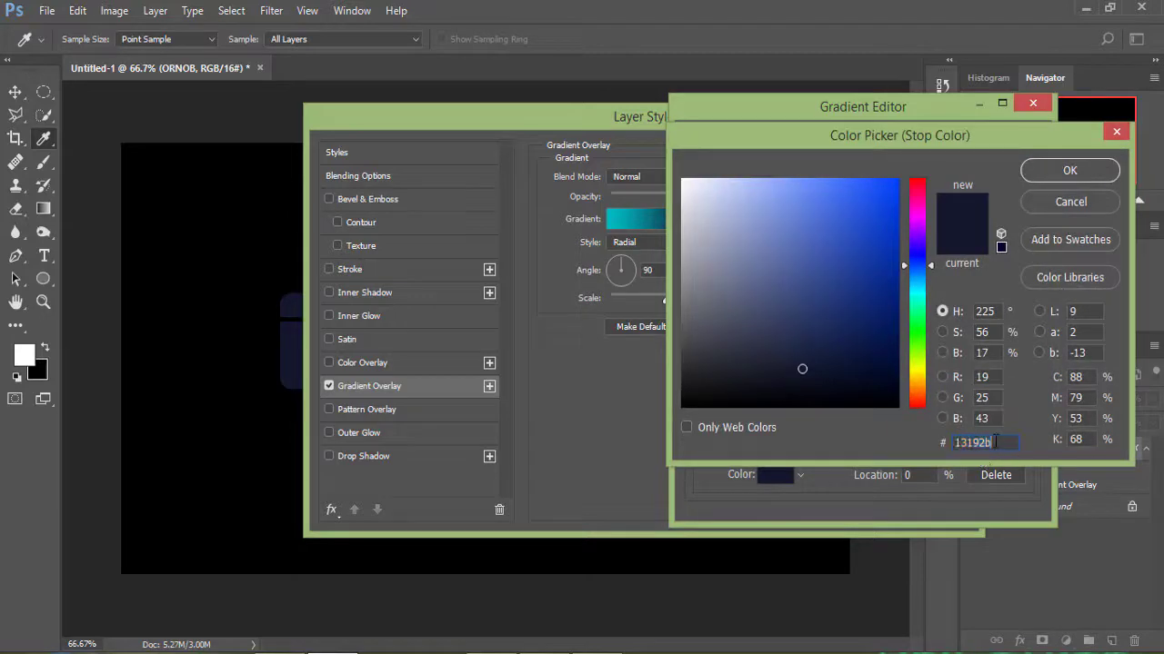
left_click(1070, 170)
left_click(1027, 405)
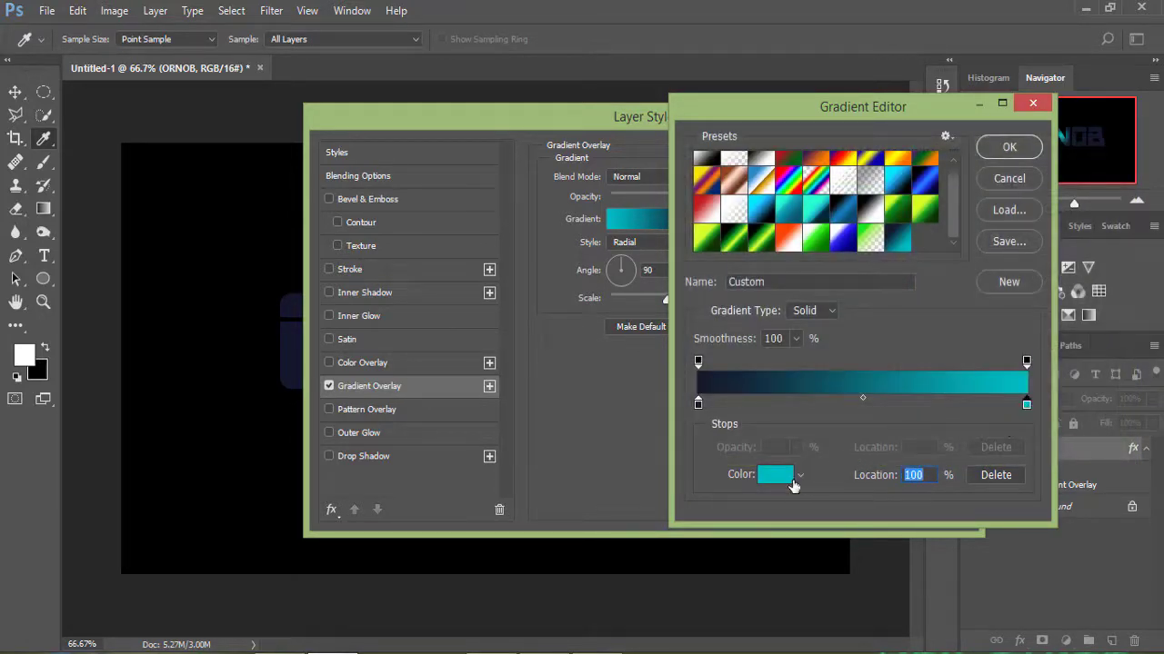
left_click(774, 475)
left_click(993, 443)
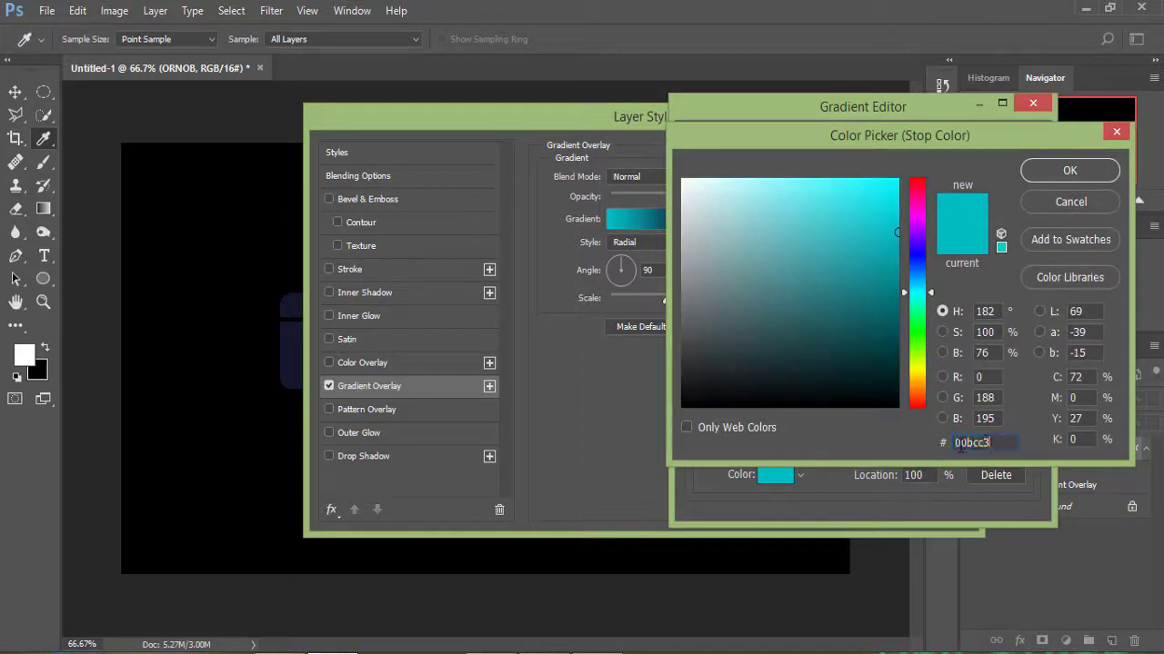
left_click(1076, 174)
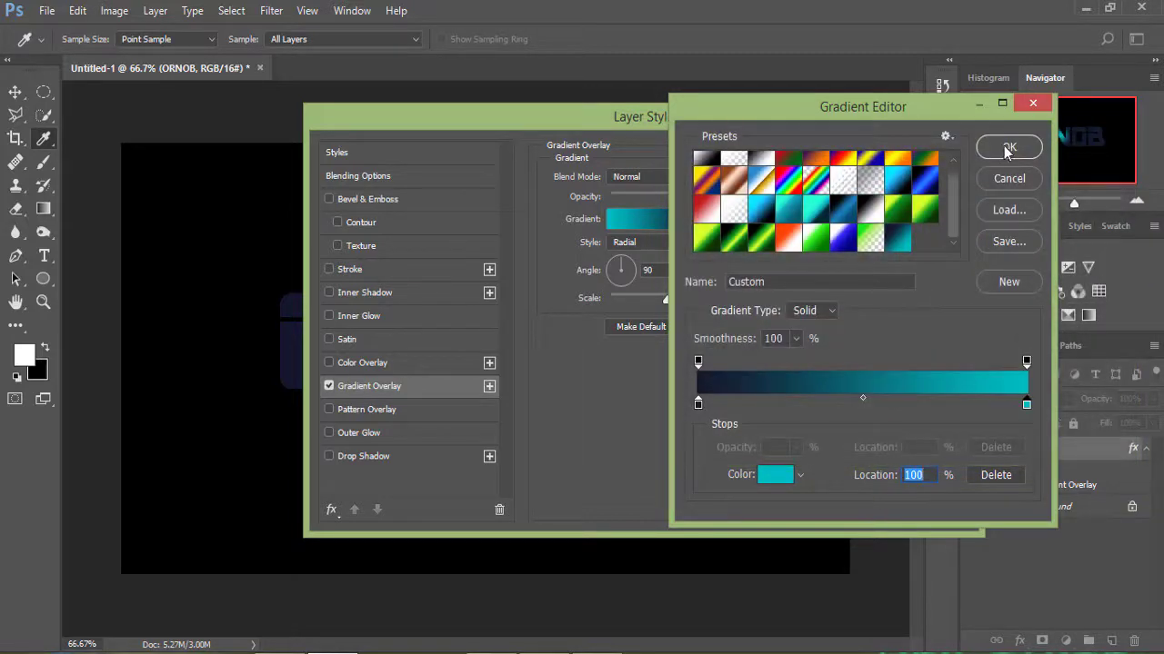
left_click(1007, 151)
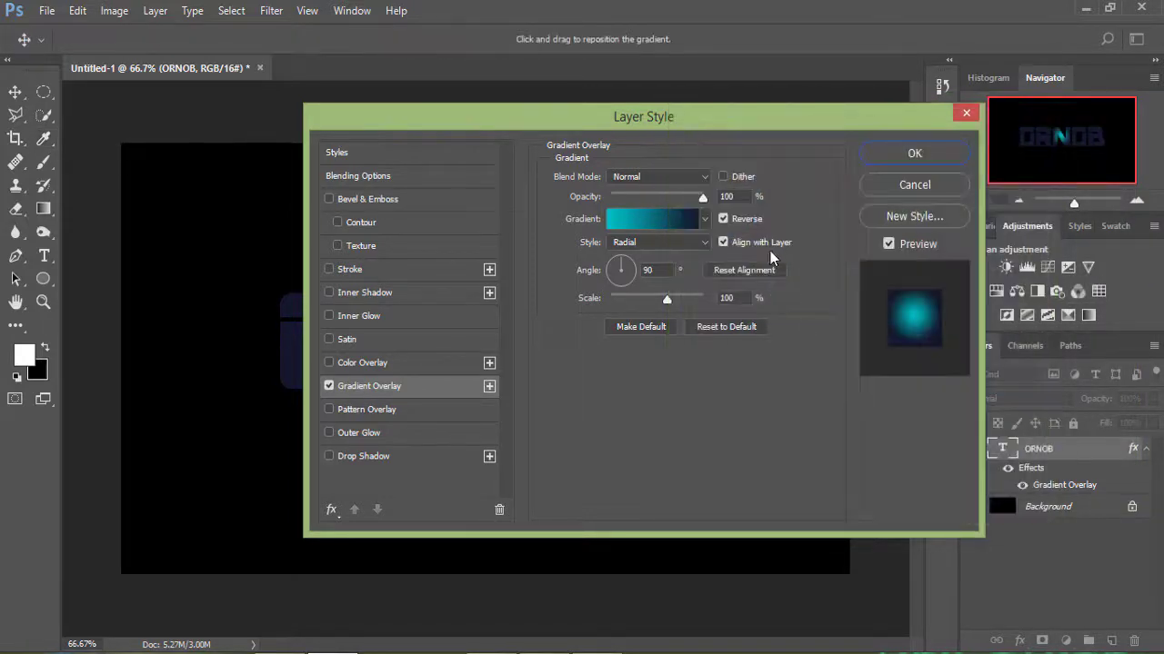
Switch ORNOB's gradient overlay to Linear and turn off Reverse so teal sits on top.
left_click_drag(665, 115, 764, 121)
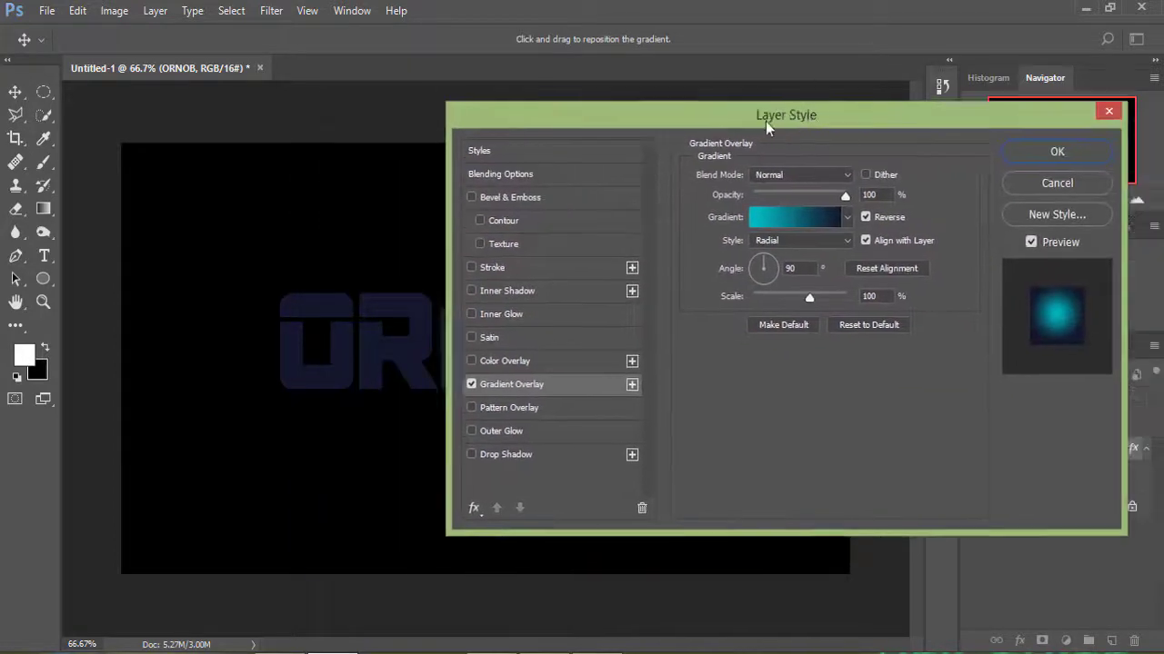
left_click(802, 225)
left_click(802, 226)
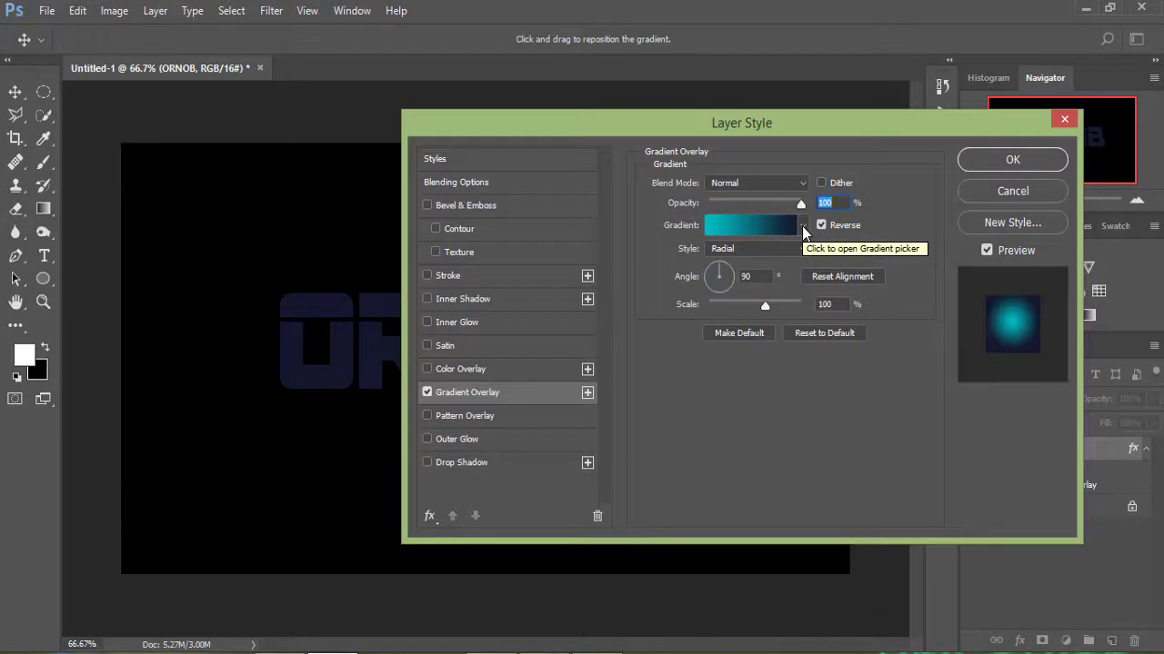
left_click(804, 250)
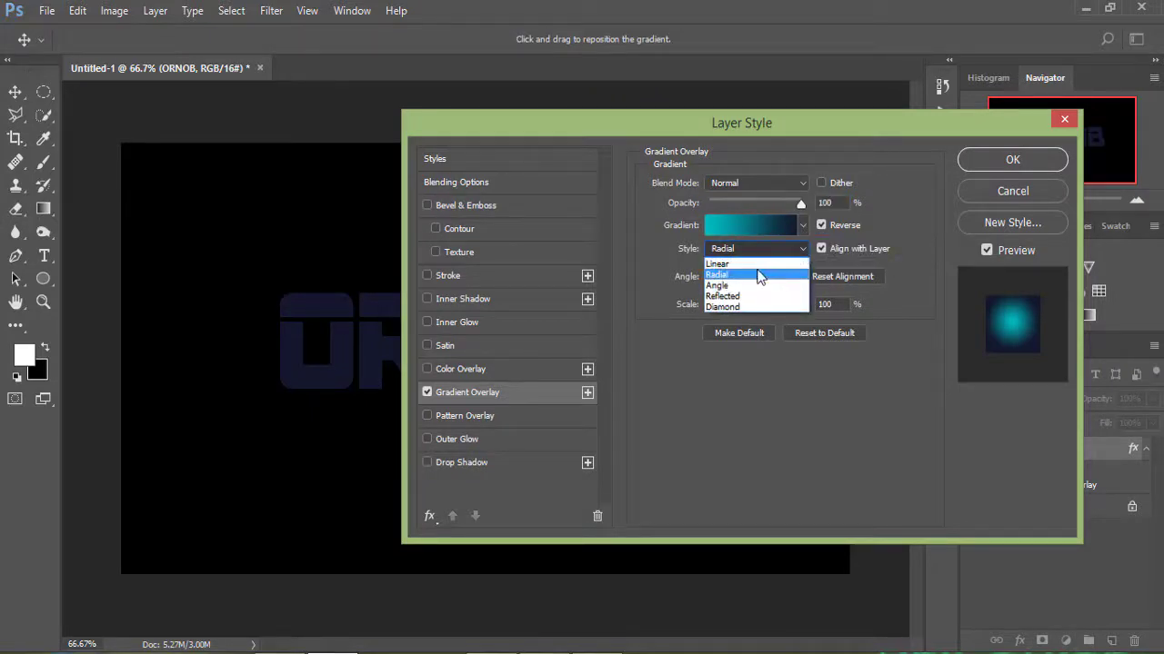
left_click(757, 262)
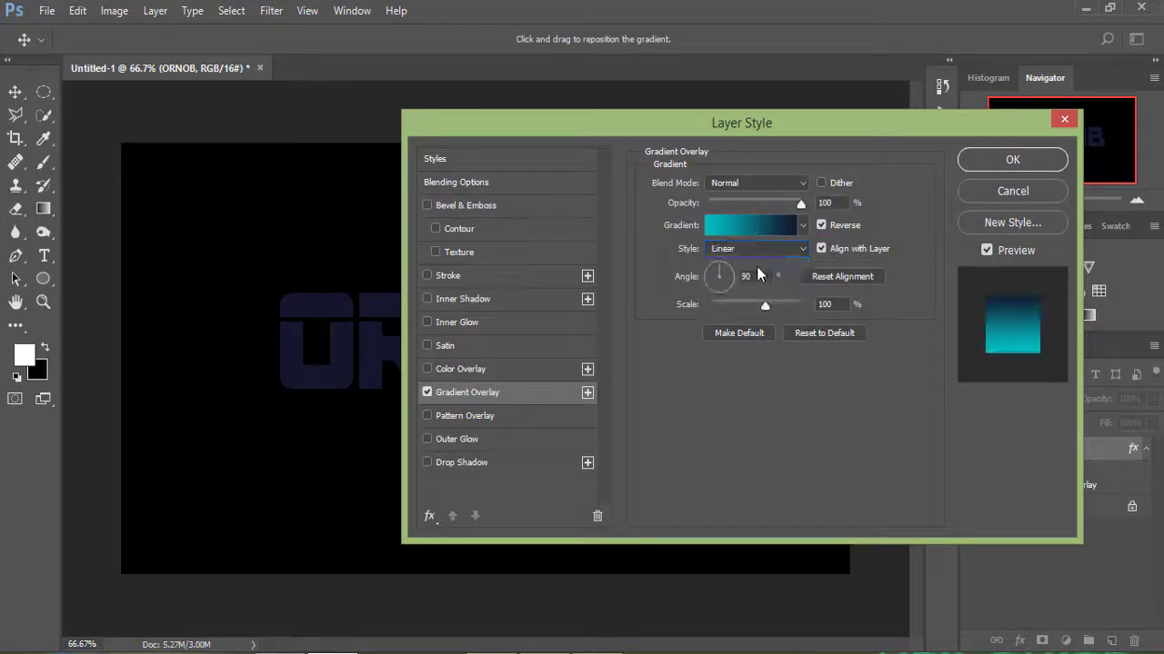
left_click(821, 226)
left_click_drag(764, 128, 834, 129)
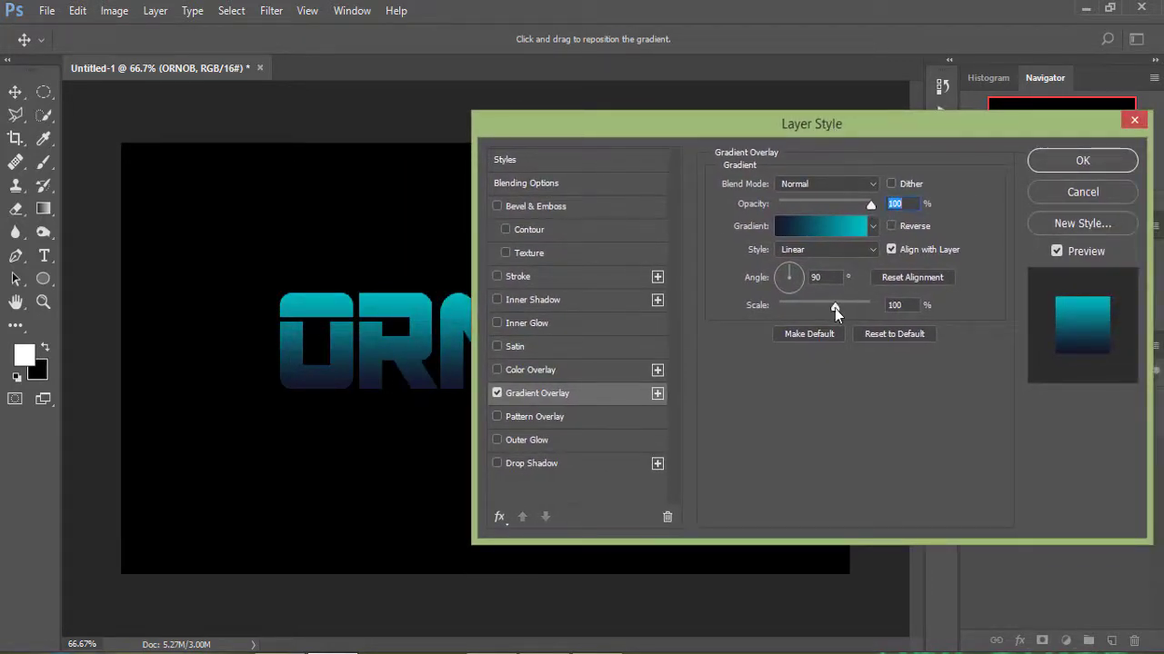
left_click(834, 308)
Add a Bevel & Emboss with depth 445, size 5, angle 120, slightly lower shadow opacity, and apply.
left_click(515, 206)
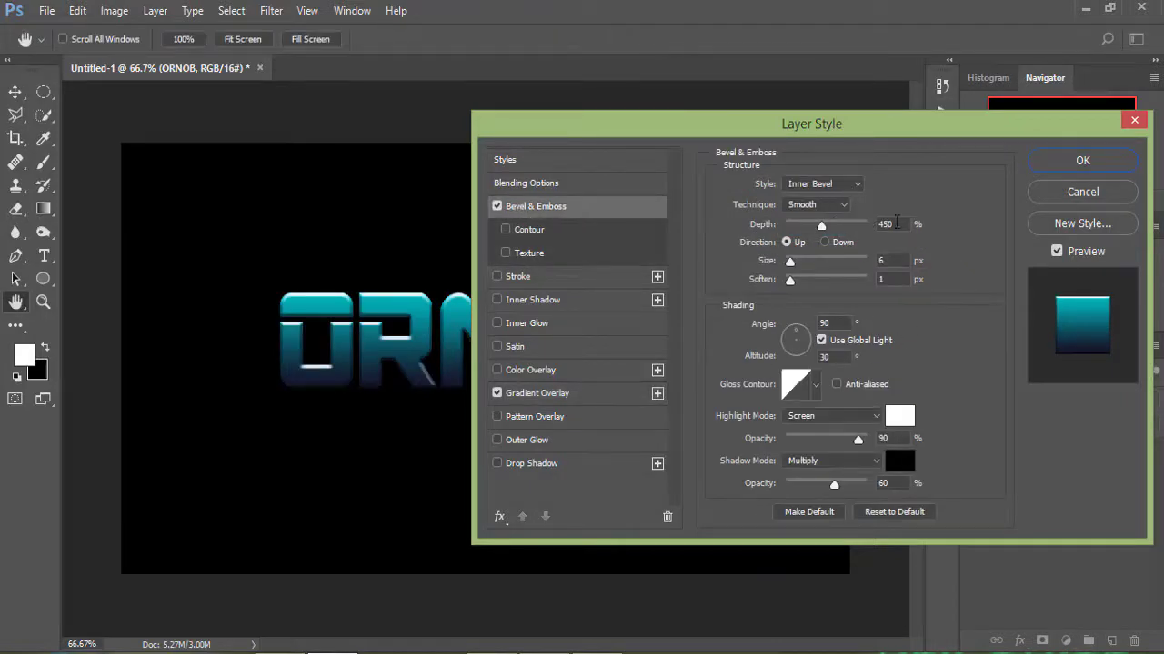
left_click(886, 224)
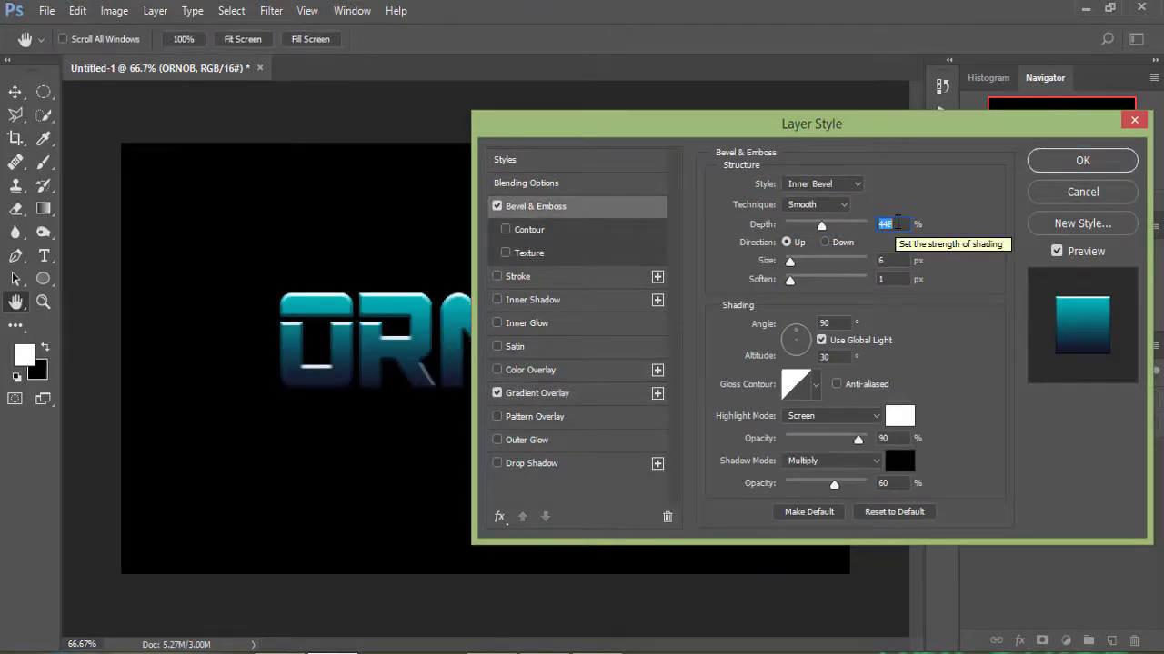
left_click(900, 260)
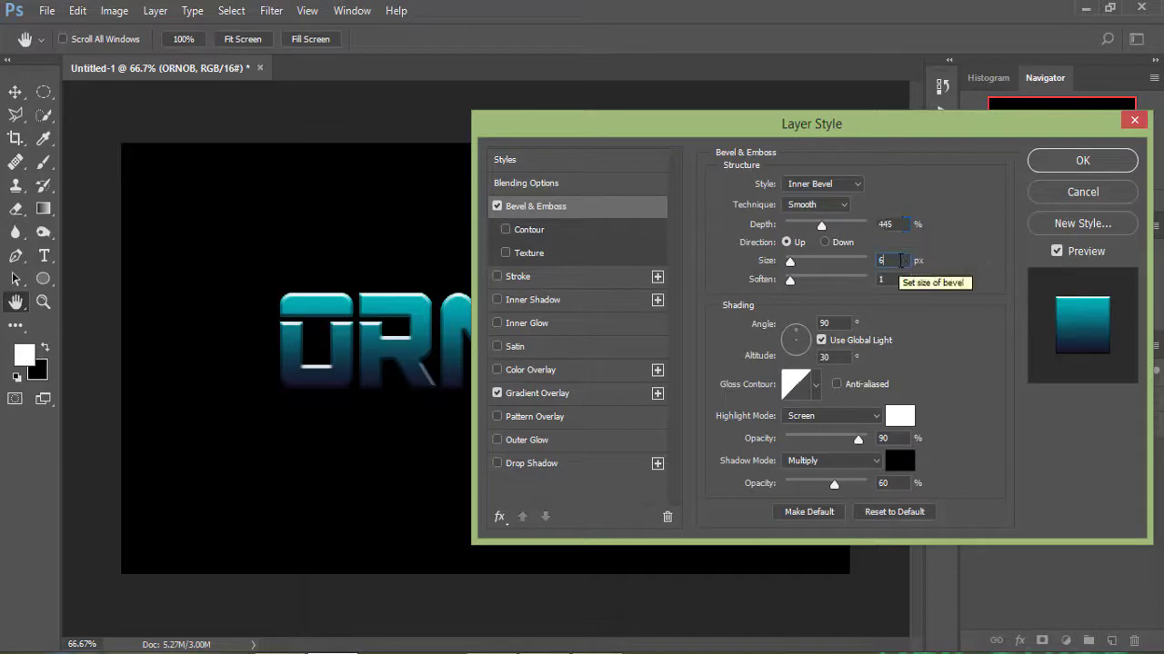
key("Down")
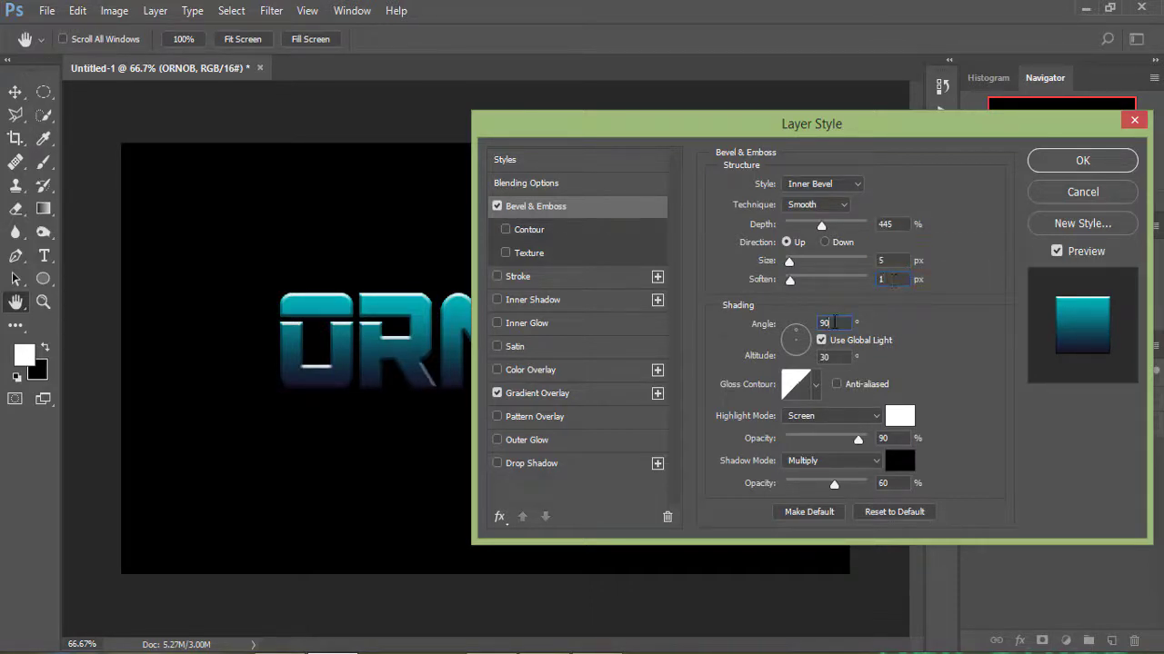
left_click(835, 323)
key("shift+Up")
key("shift+Up")
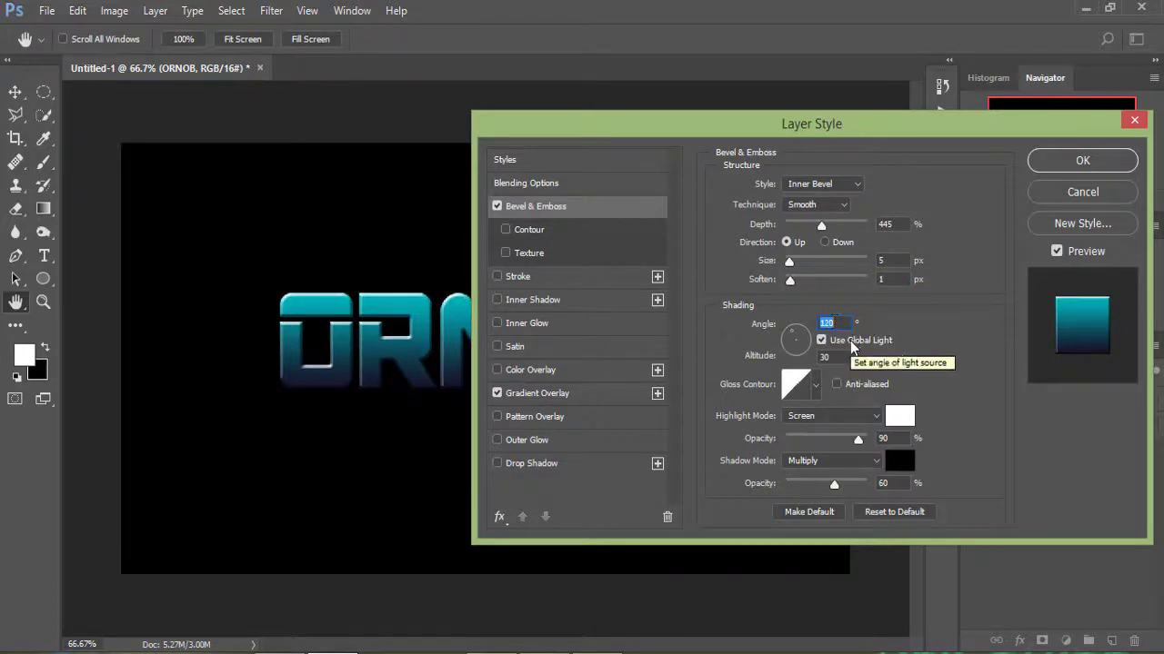
left_click(895, 484)
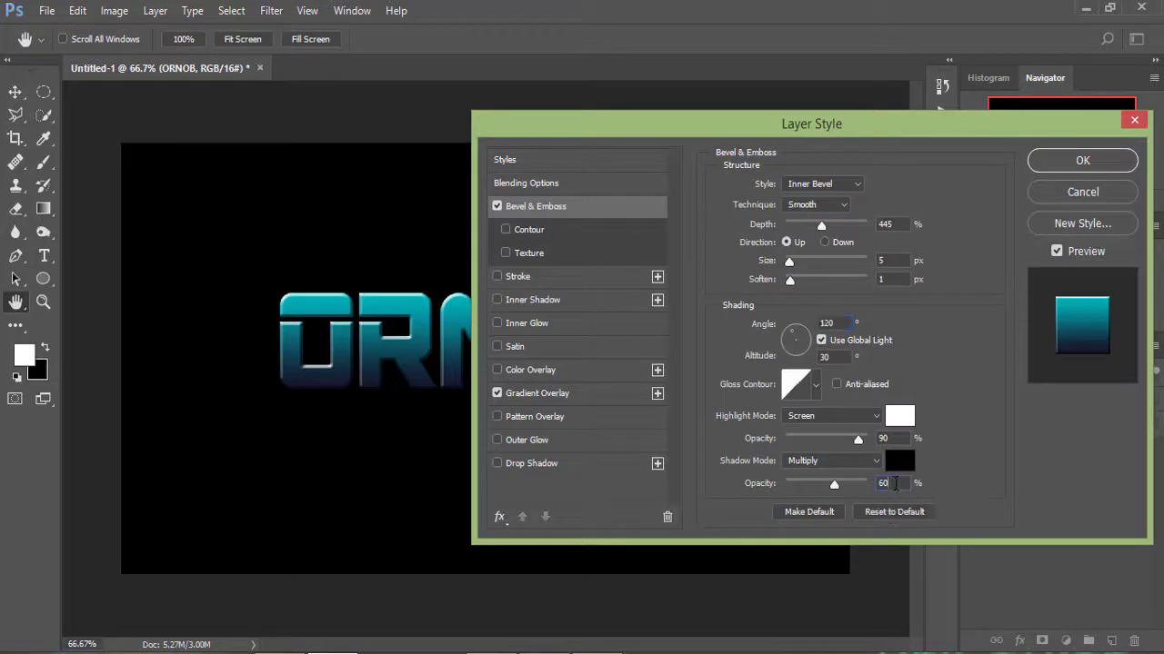
key("Down")
key("Down")
key("Down")
left_click(1081, 162)
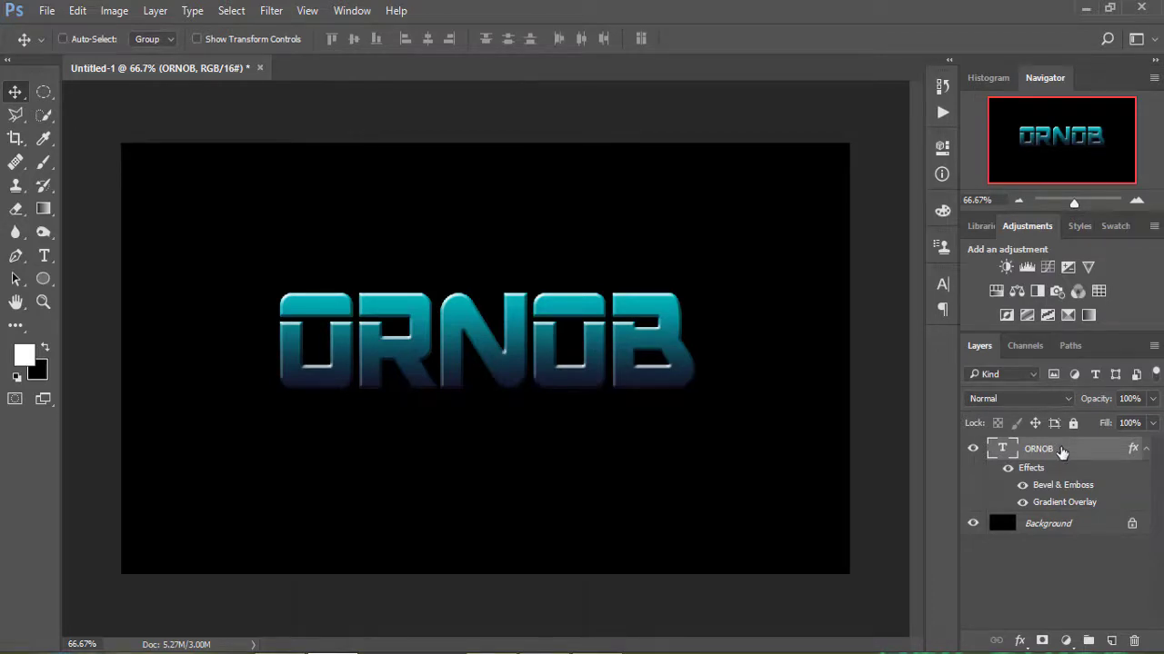
Duplicate the ORNOB layer three times and set the three copies to Dissolve blending.
key("ctrl+j")
key("ctrl+j")
key("ctrl+j")
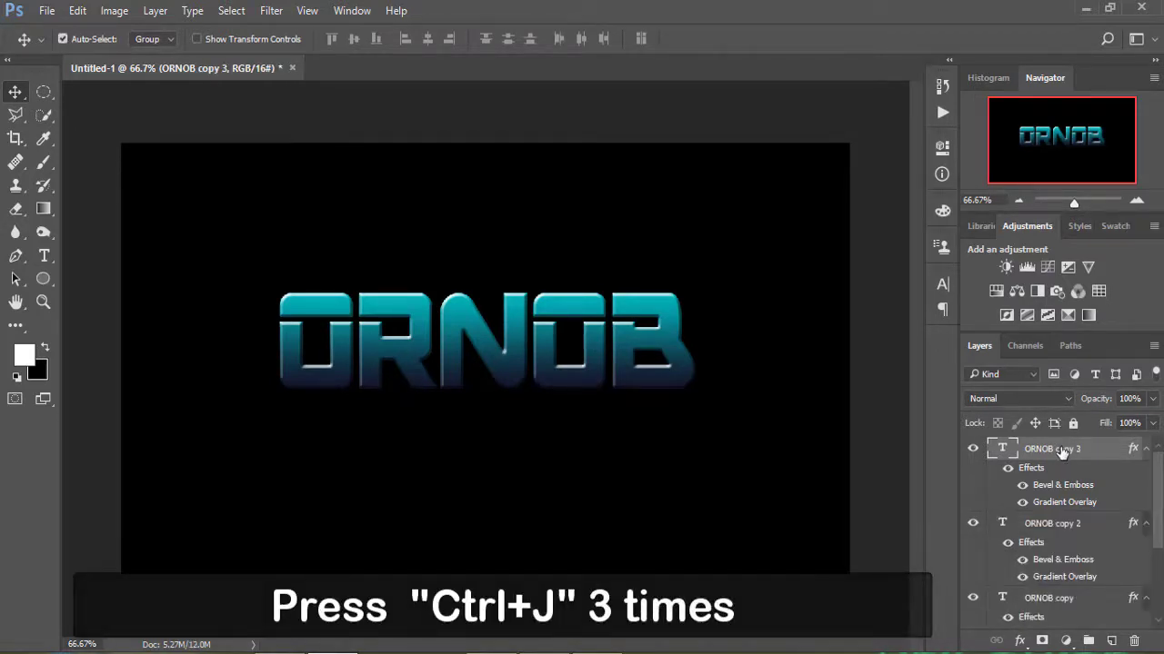
scroll(1054, 536, "down", 2)
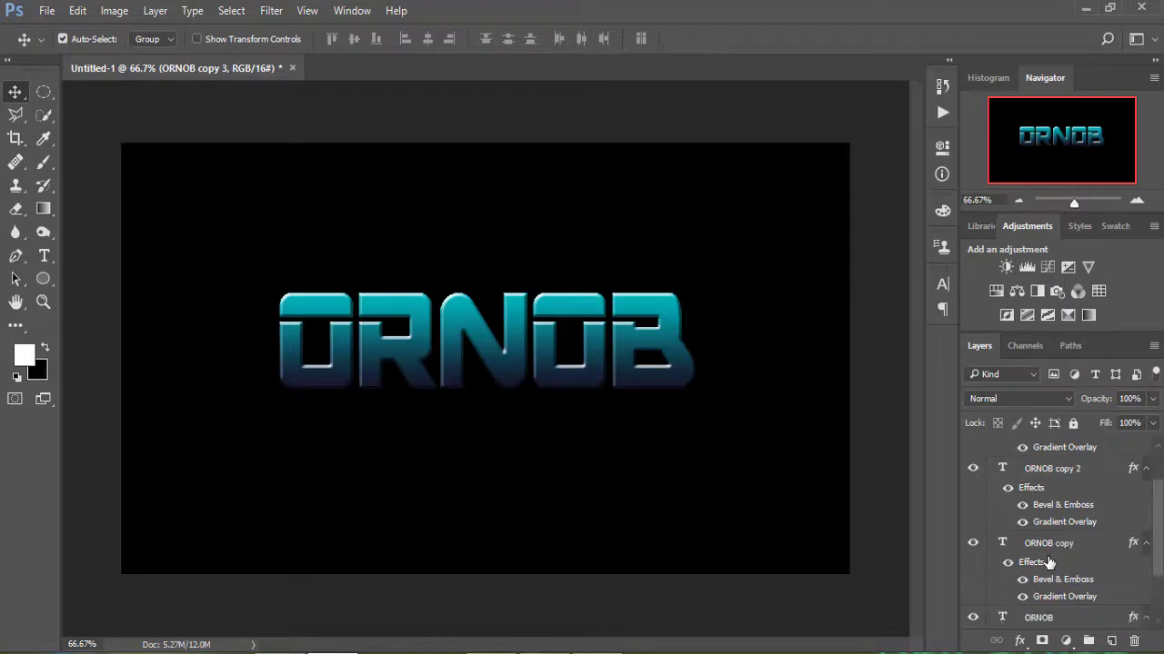
scroll(1048, 563, "up", 2)
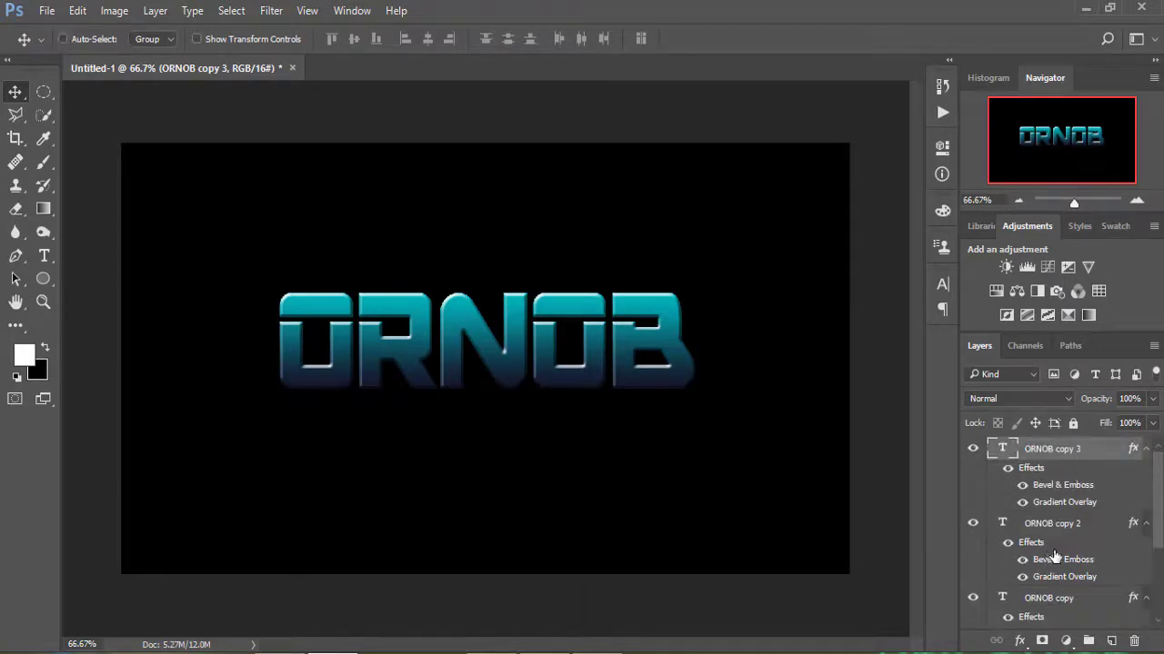
left_click(1061, 525, "ctrl")
scroll(1061, 531, "down", 3)
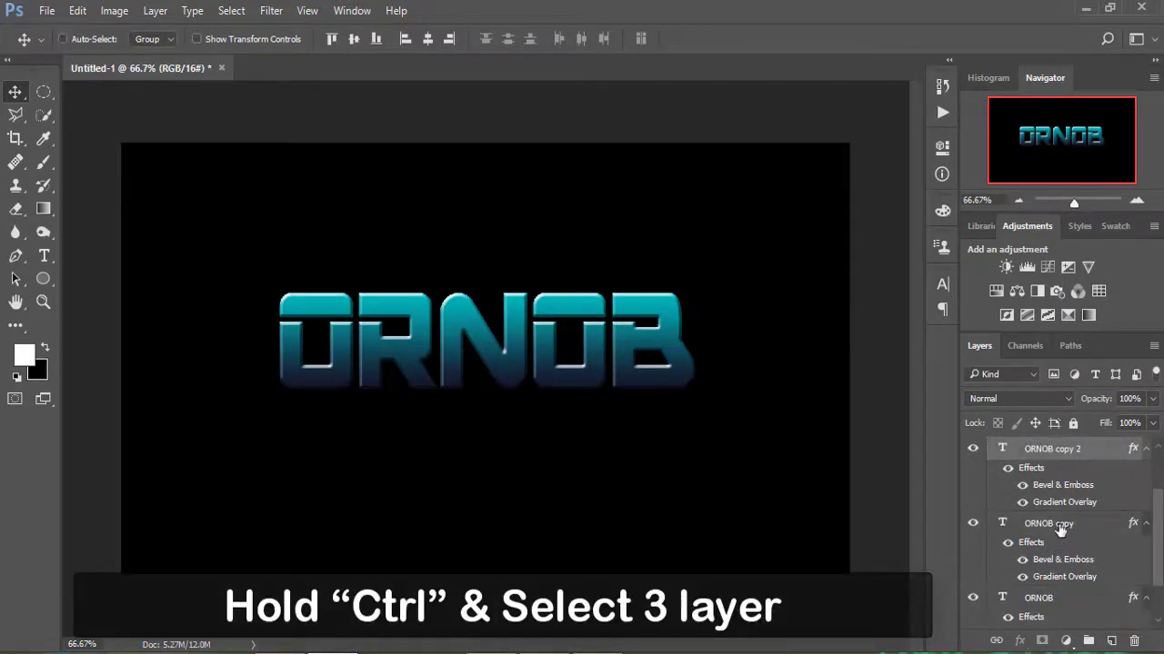
left_click(1060, 528, "ctrl")
scroll(1060, 530, "up", 3)
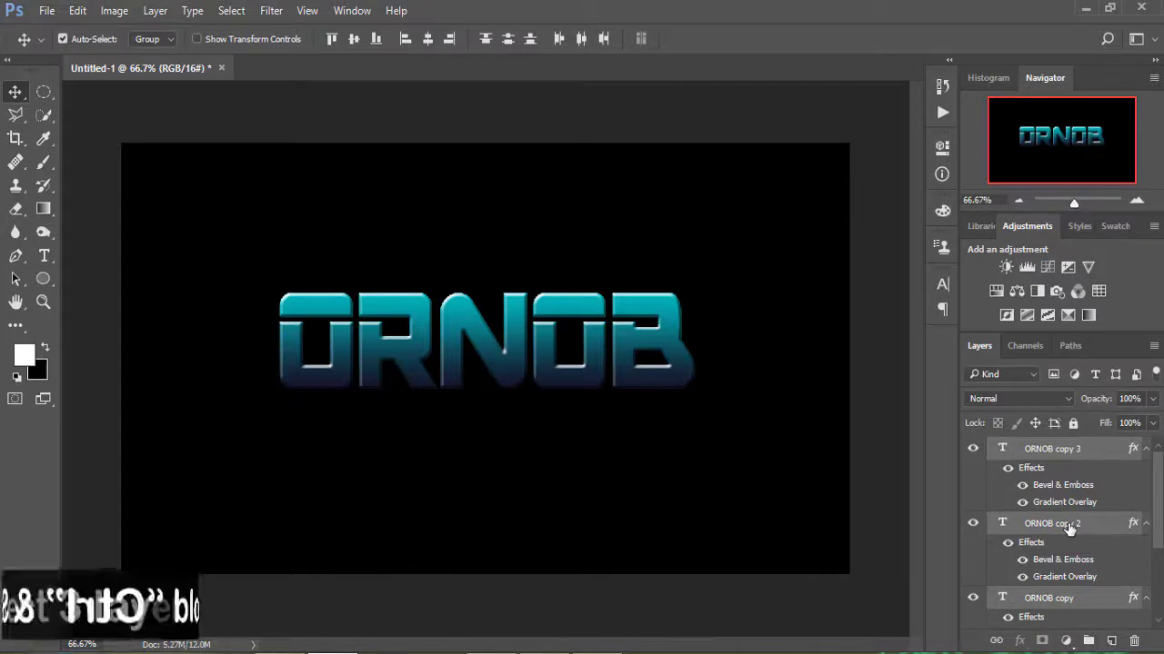
left_click(1070, 400)
left_click(1000, 54)
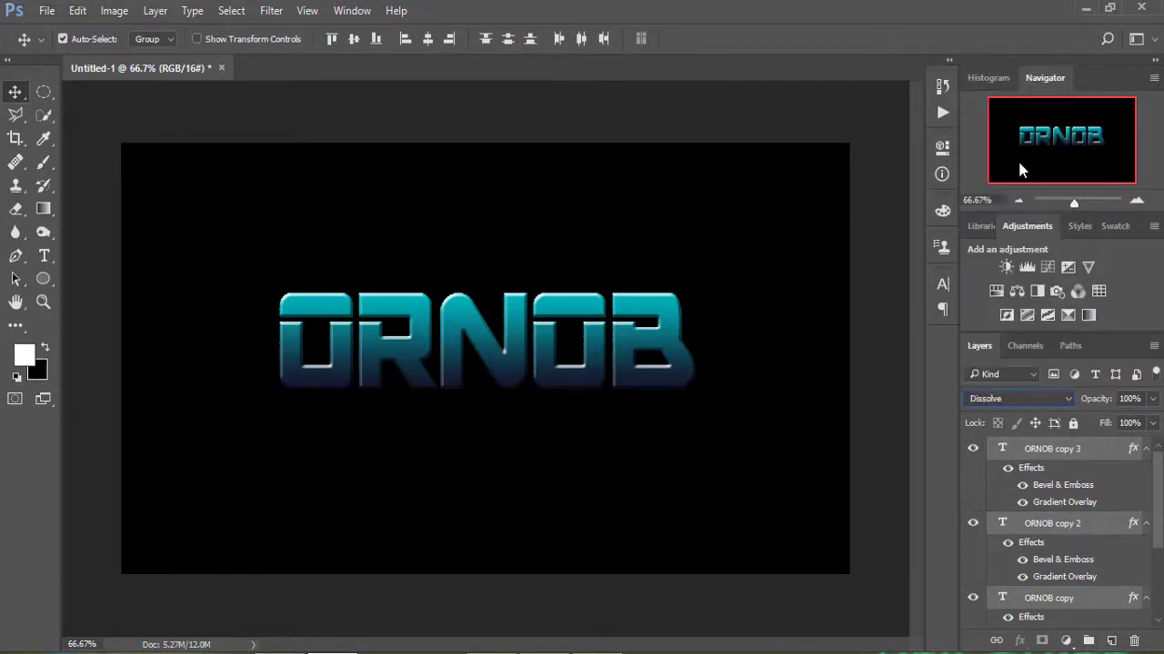
Rasterize the three text copies and merge them into one 'ORNOB copy 3' layer.
right_click(1072, 454)
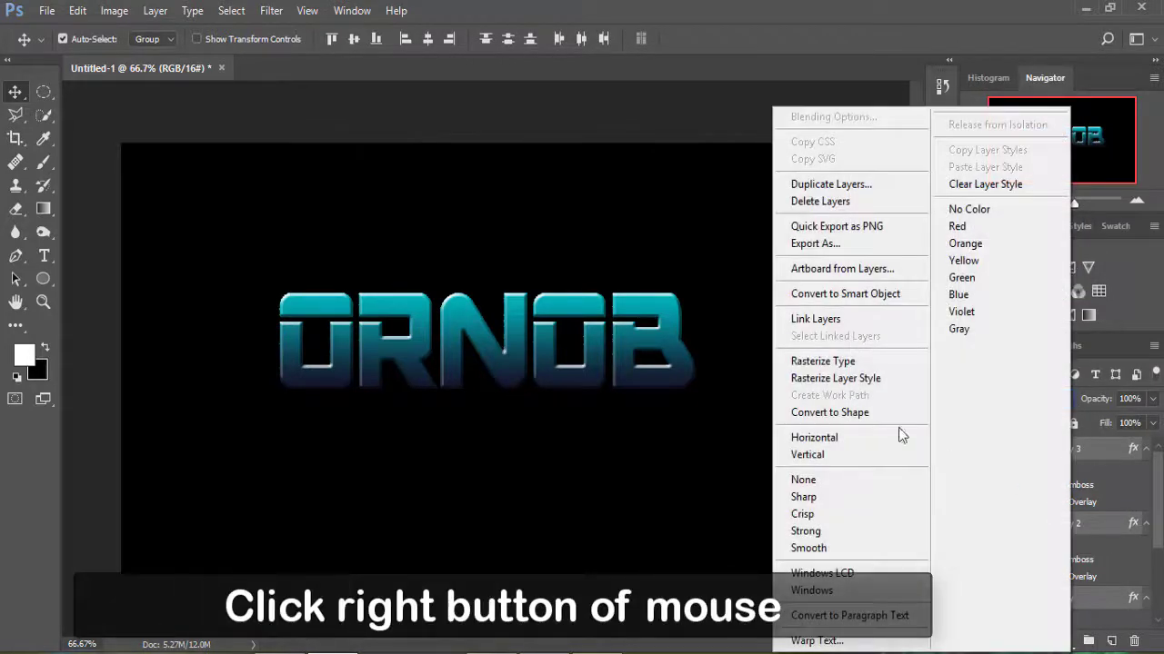
left_click(823, 361)
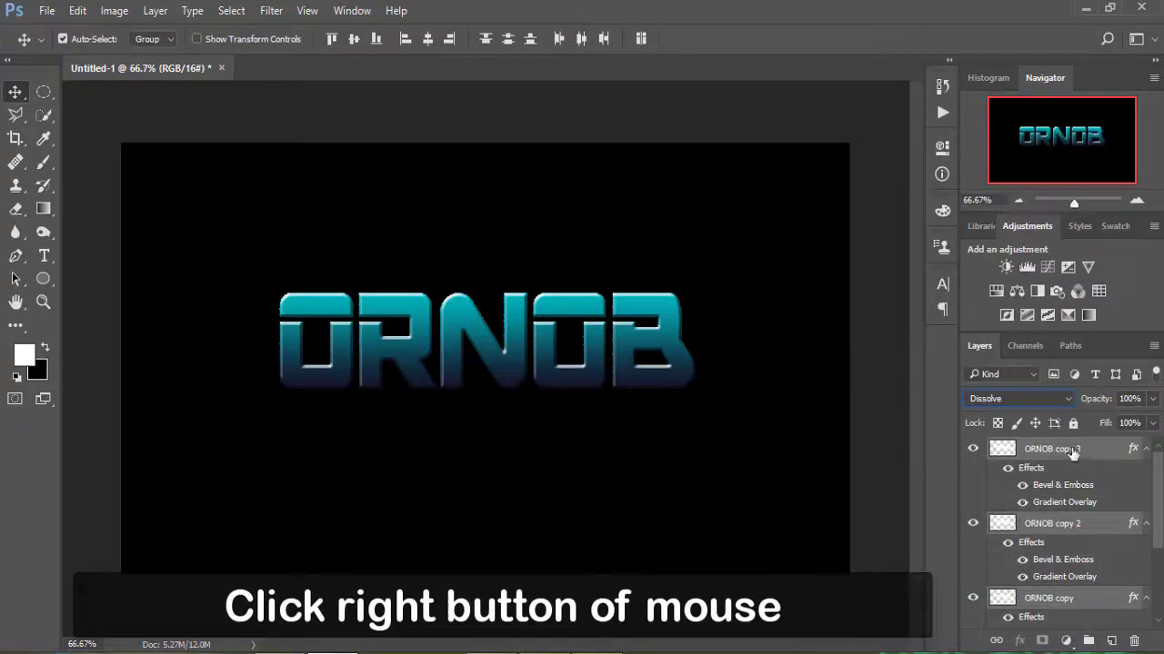
right_click(1072, 452)
left_click(909, 609)
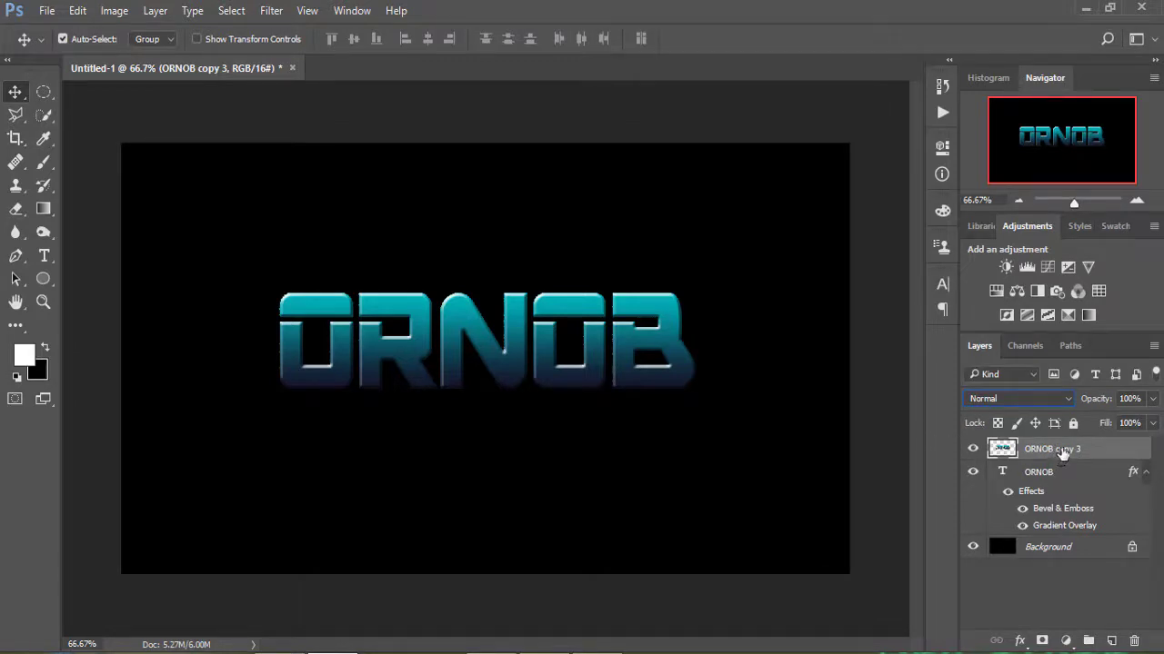
Apply a Zoom Radial Blur at amount 100 to ORNOB copy 3.
left_click(271, 11)
mouse_move(280, 209)
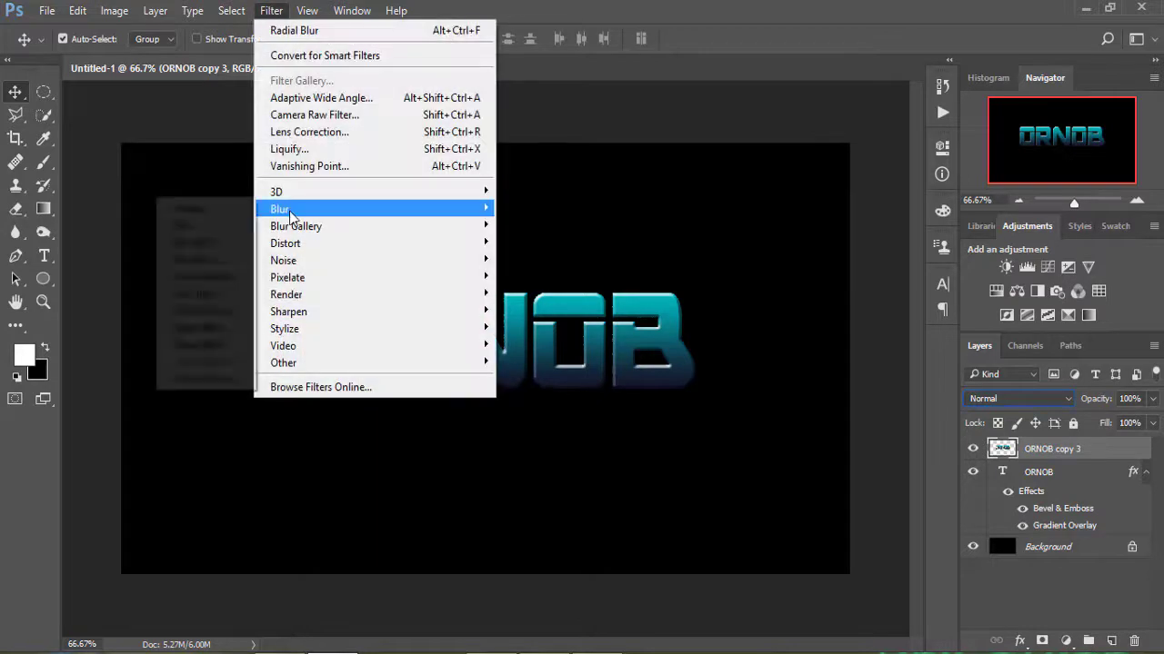
left_click(202, 328)
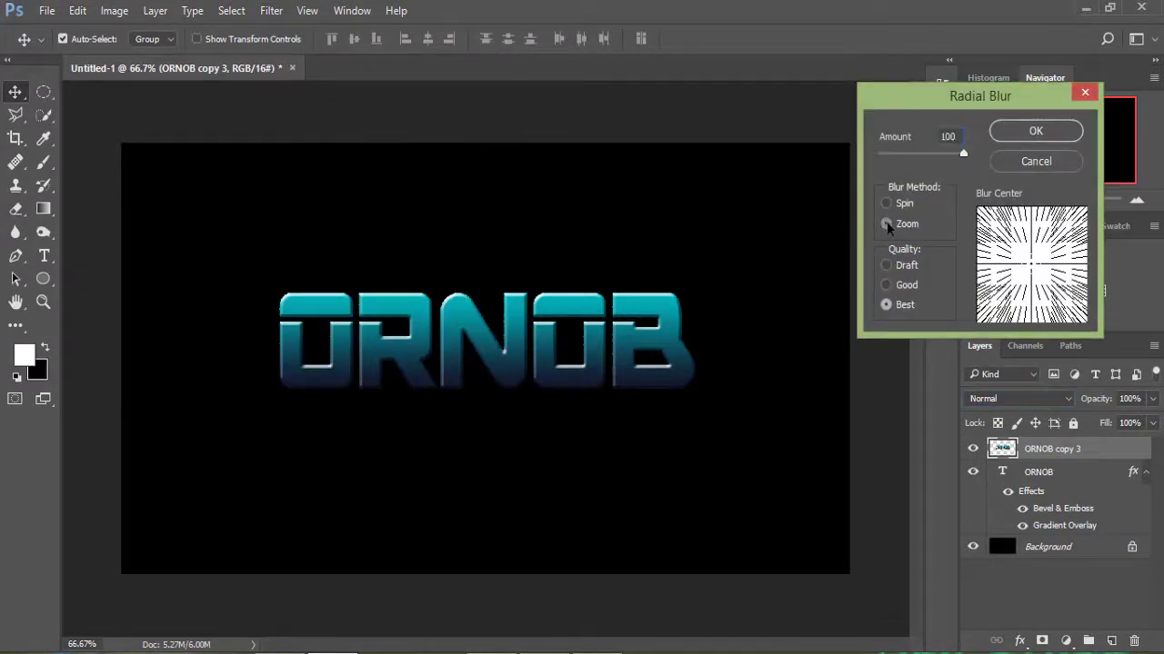
left_click(1054, 132)
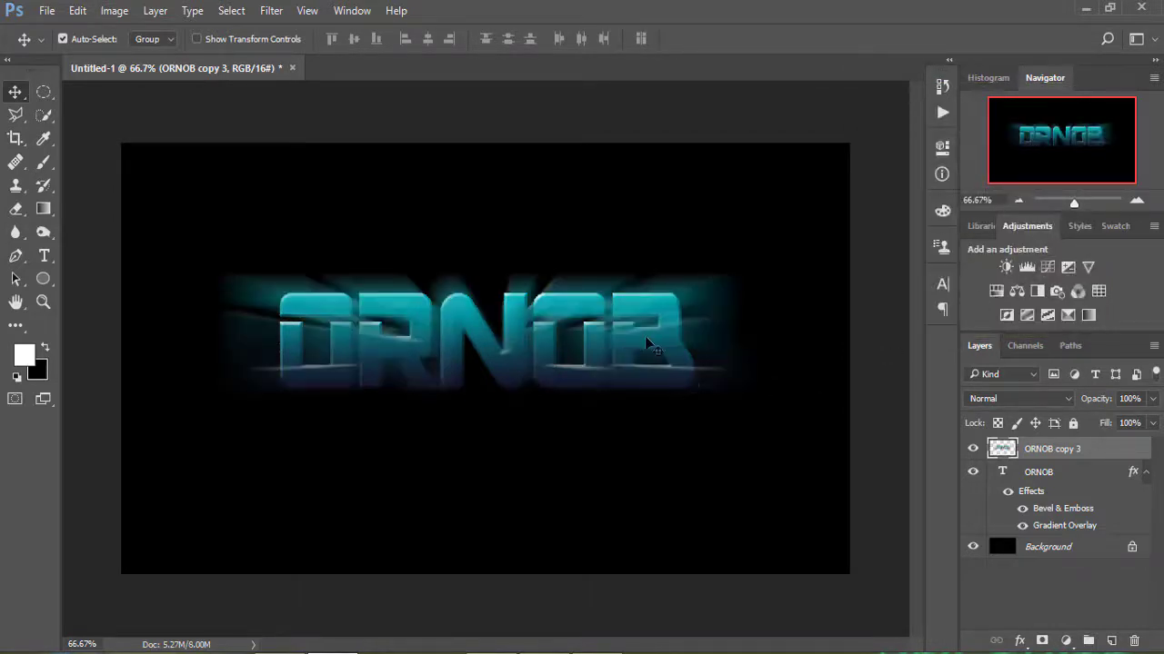
Set ORNOB copy 3's blend mode to Linear Dodge (Add).
left_click(1069, 400)
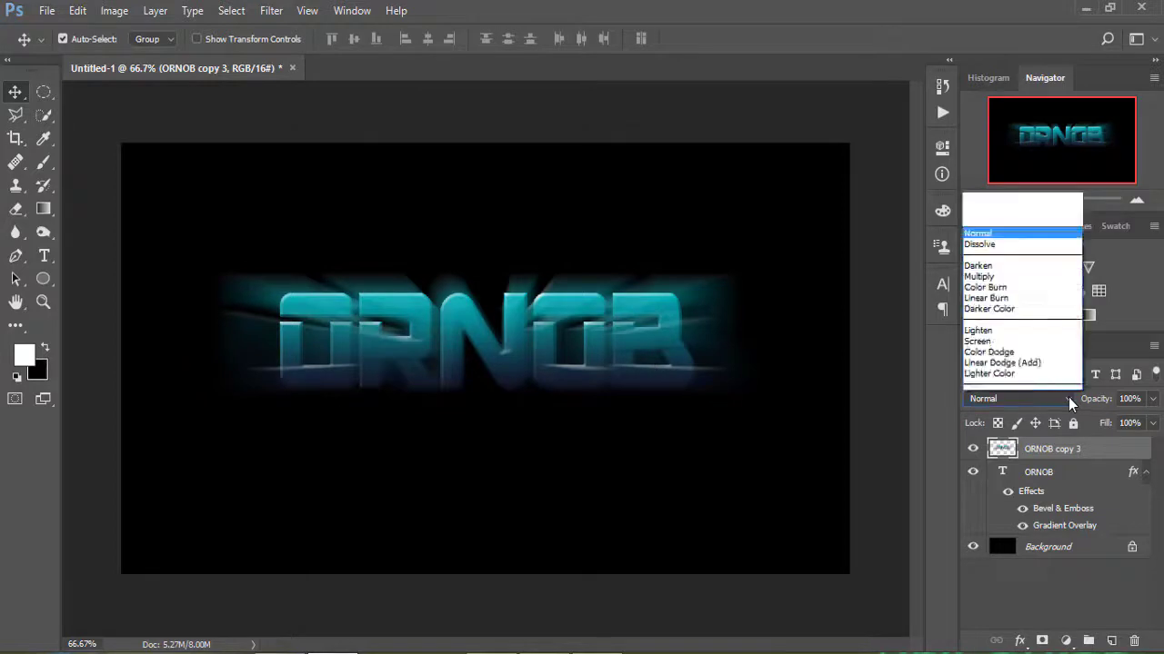
left_click(1024, 182)
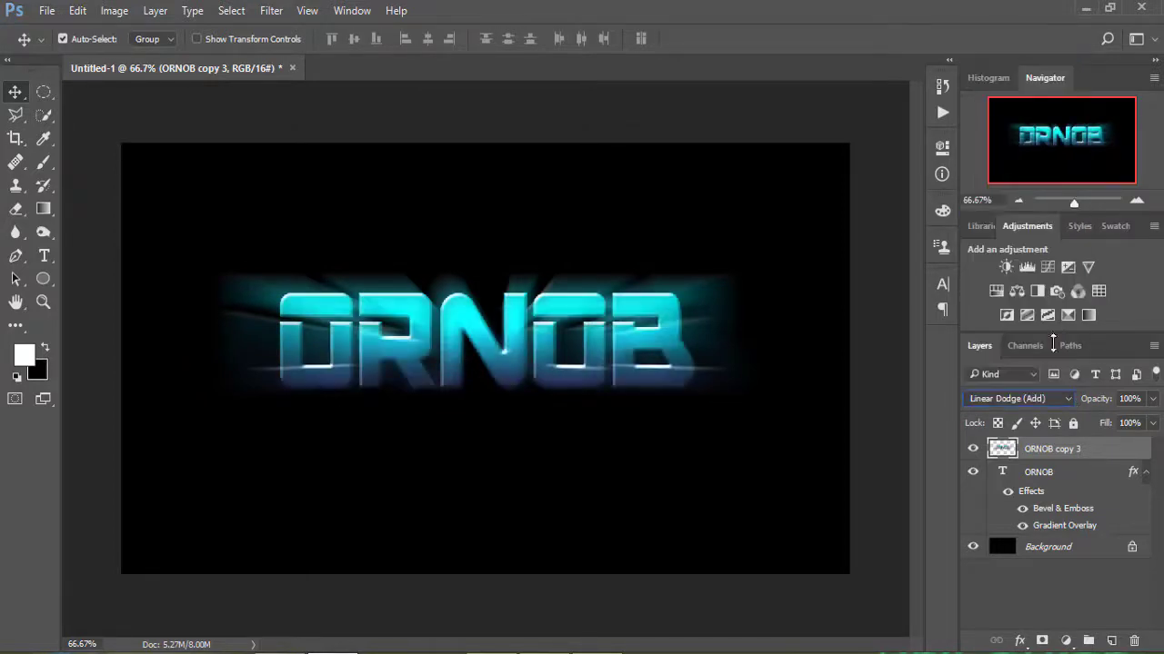
left_click(275, 11)
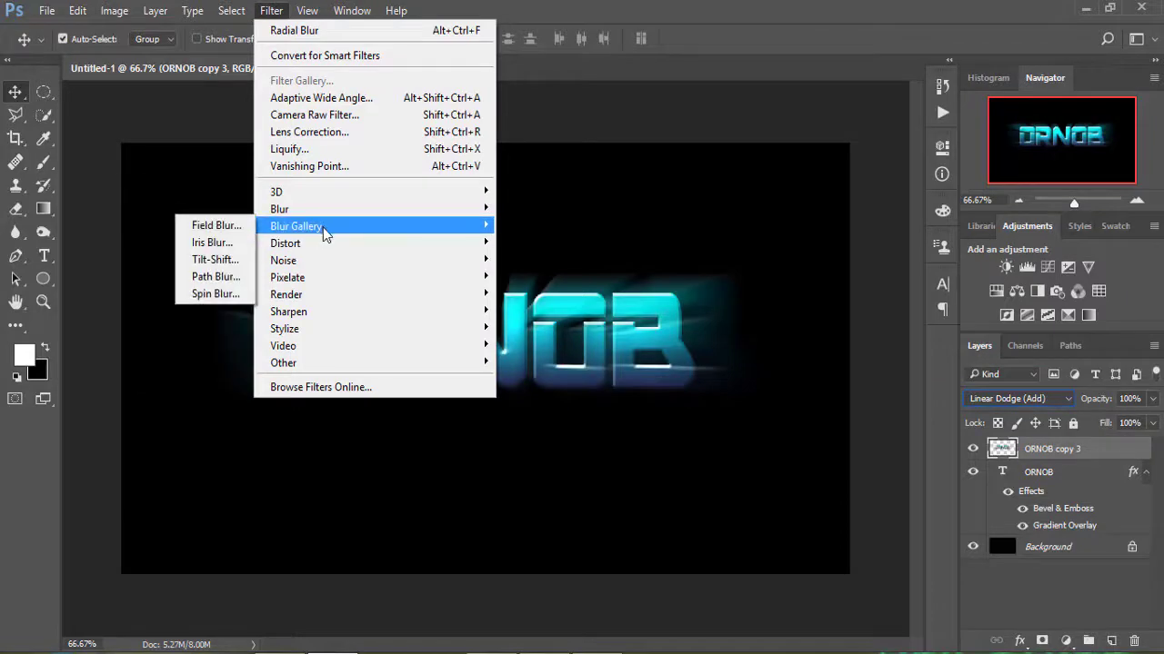
mouse_move(375, 209)
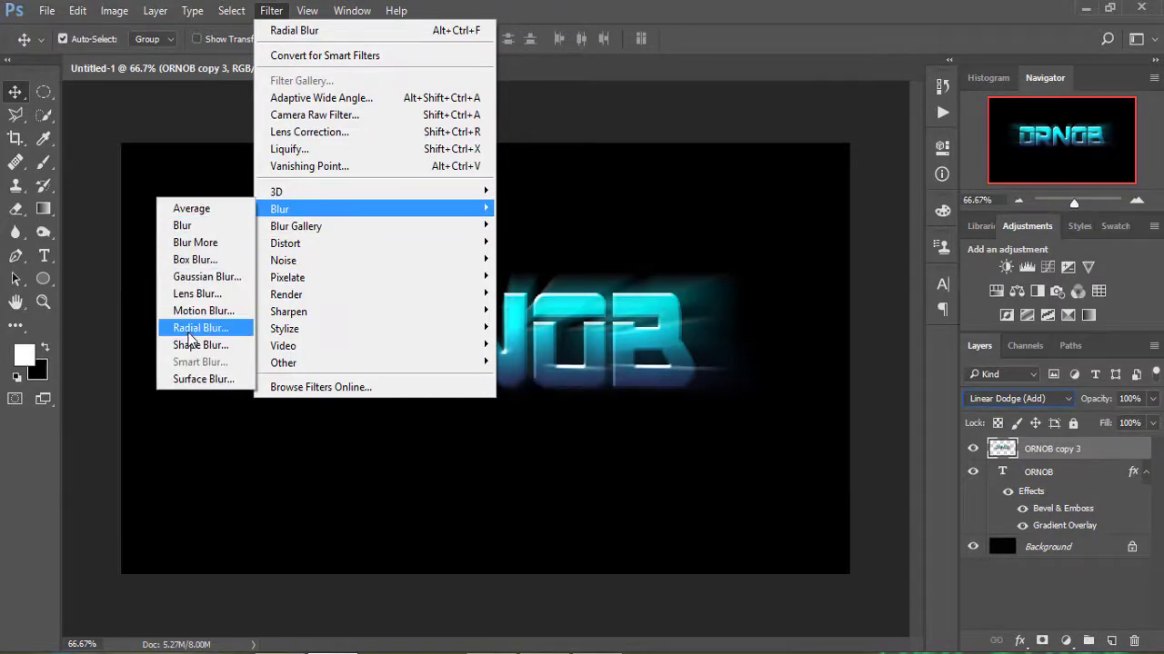
Apply a second Zoom Radial Blur, amount 100, Best quality, to ORNOB copy 3.
left_click(194, 329)
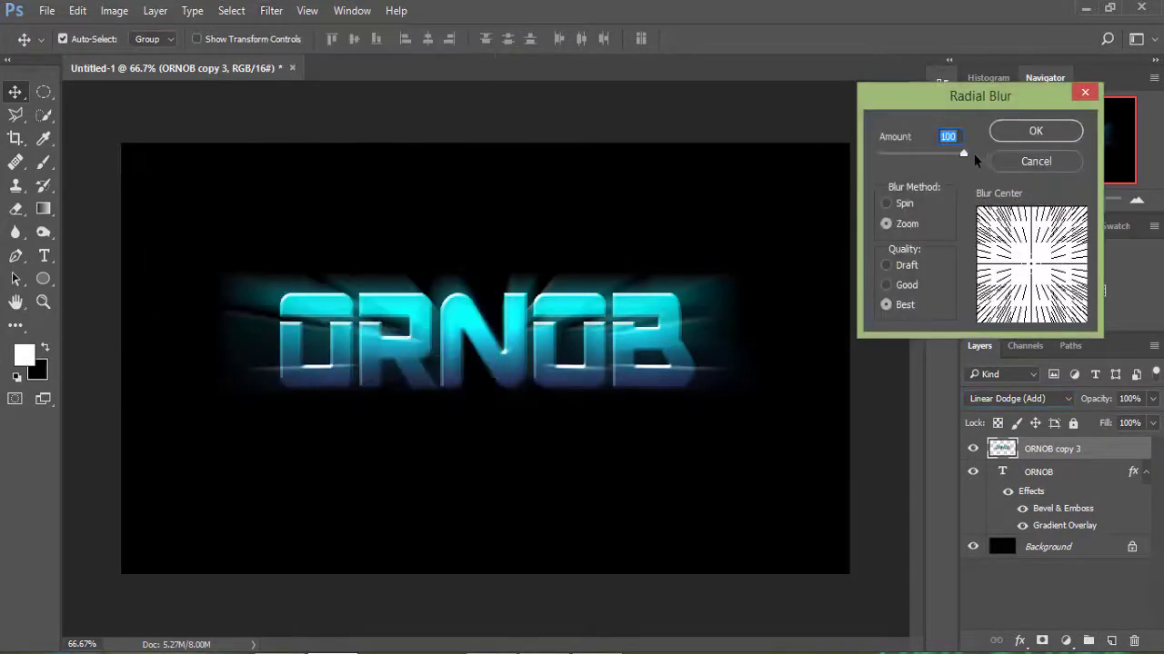
left_click(1035, 131)
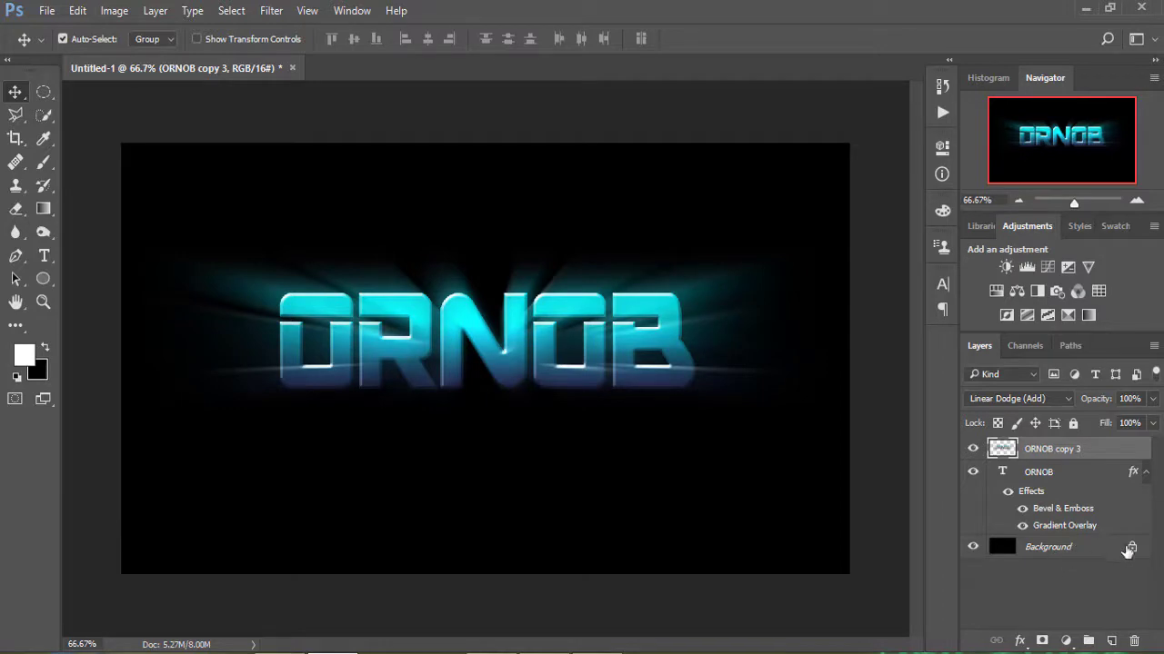
Unlock the background as Layer 0 and give it a reversed radial navy-to-teal Gradient Overlay.
left_click(1132, 546)
left_click(1021, 639)
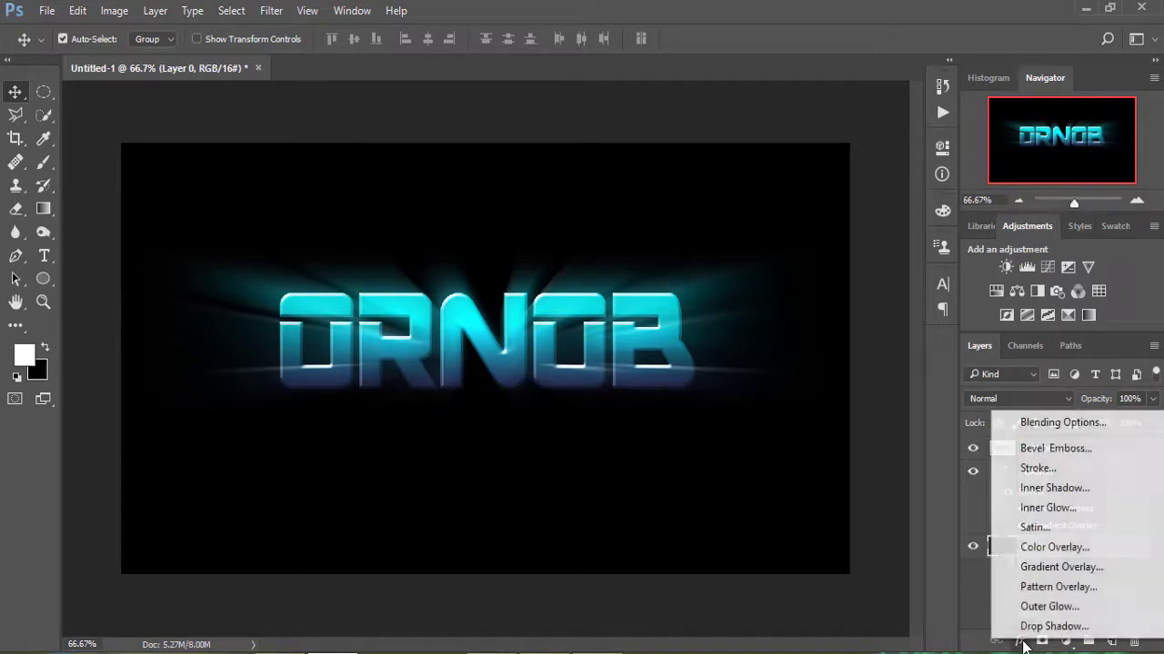
left_click(1054, 419)
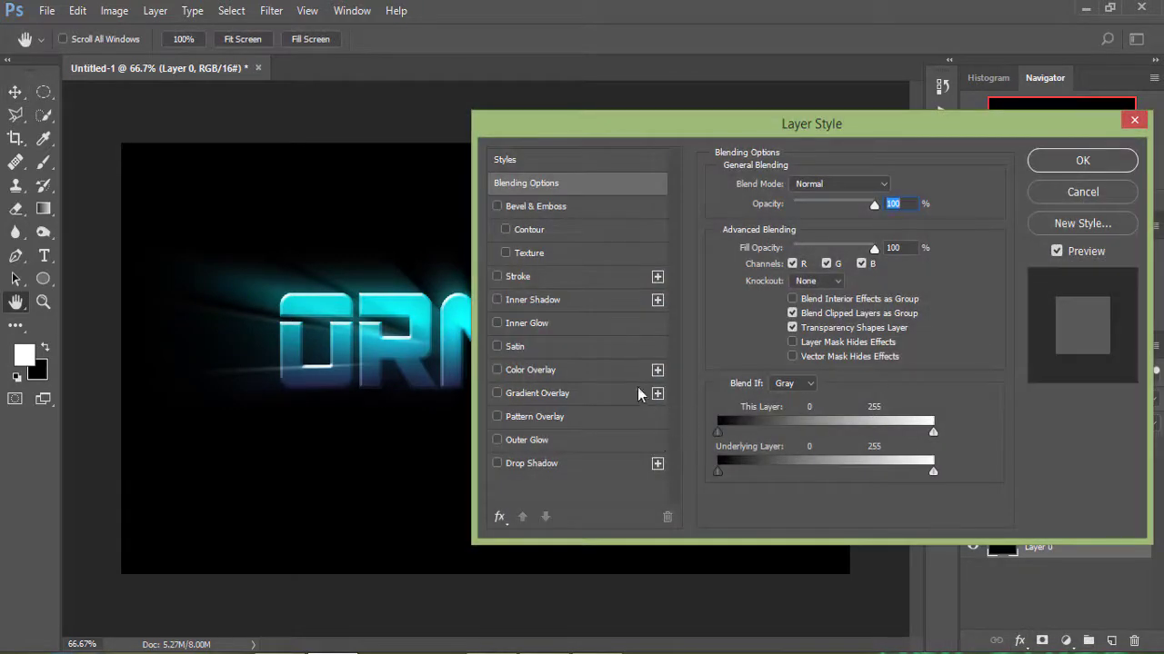
left_click(520, 393)
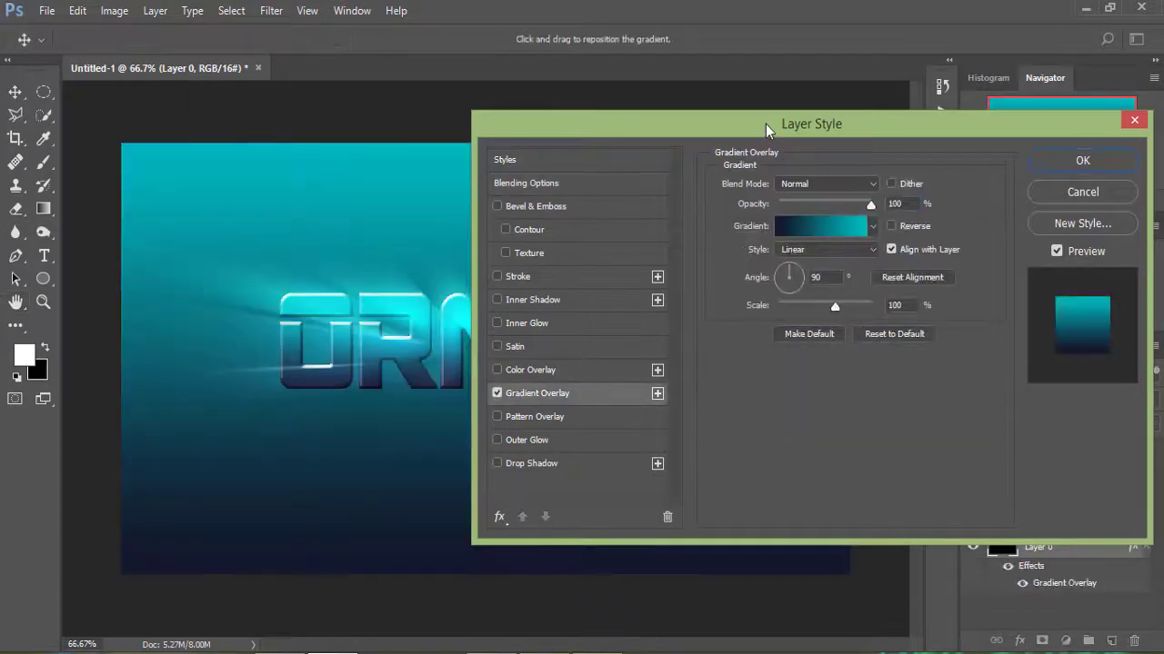
mouse_move(769, 124)
left_mouse_down()
mouse_move(595, 134)
mouse_move(736, 107)
left_mouse_up()
left_click(860, 204)
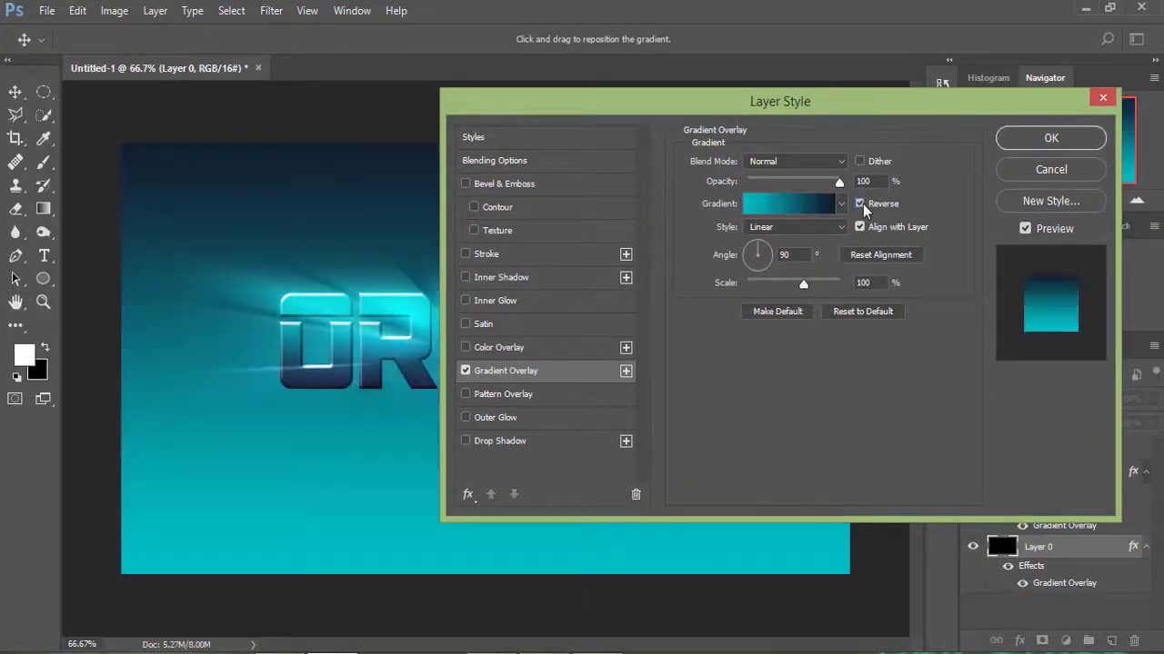
left_click(860, 203)
left_click(840, 227)
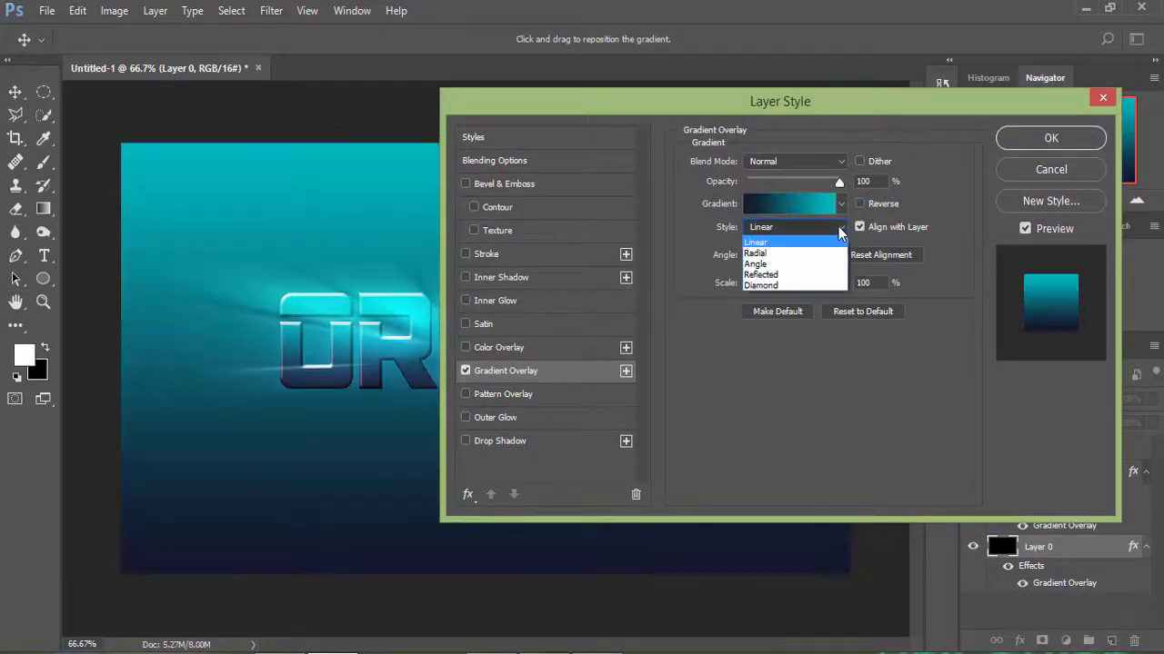
left_click(782, 253)
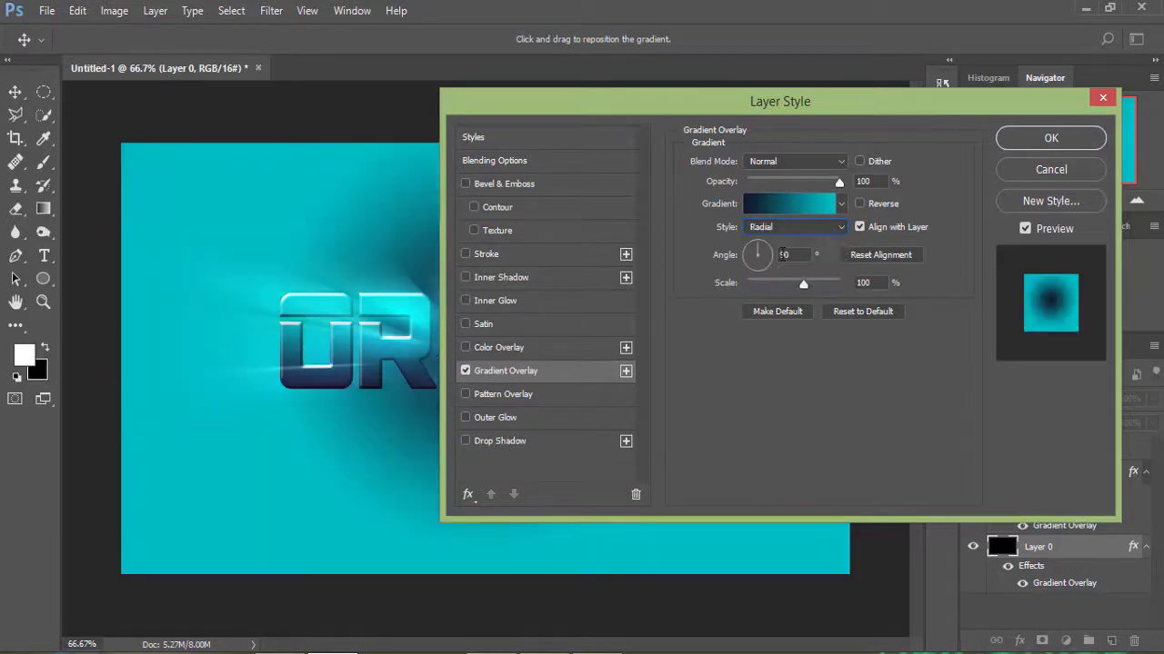
left_click(860, 205)
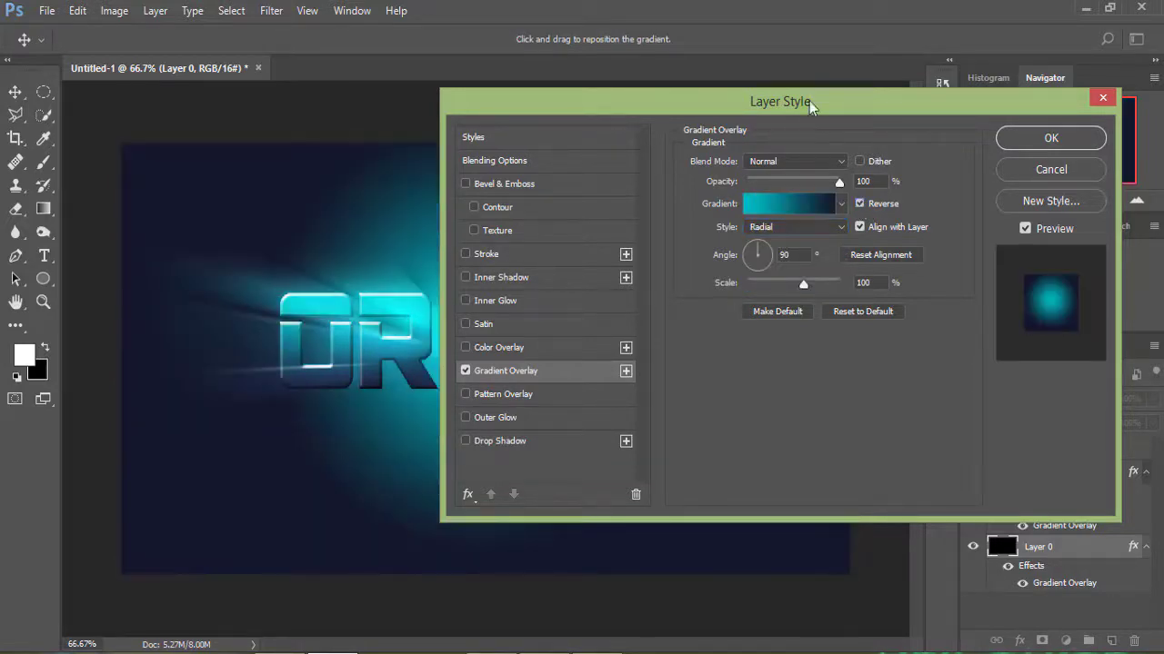
Set the background gradient's left colour stop to black, 000000.
left_click(799, 209)
left_click(699, 403)
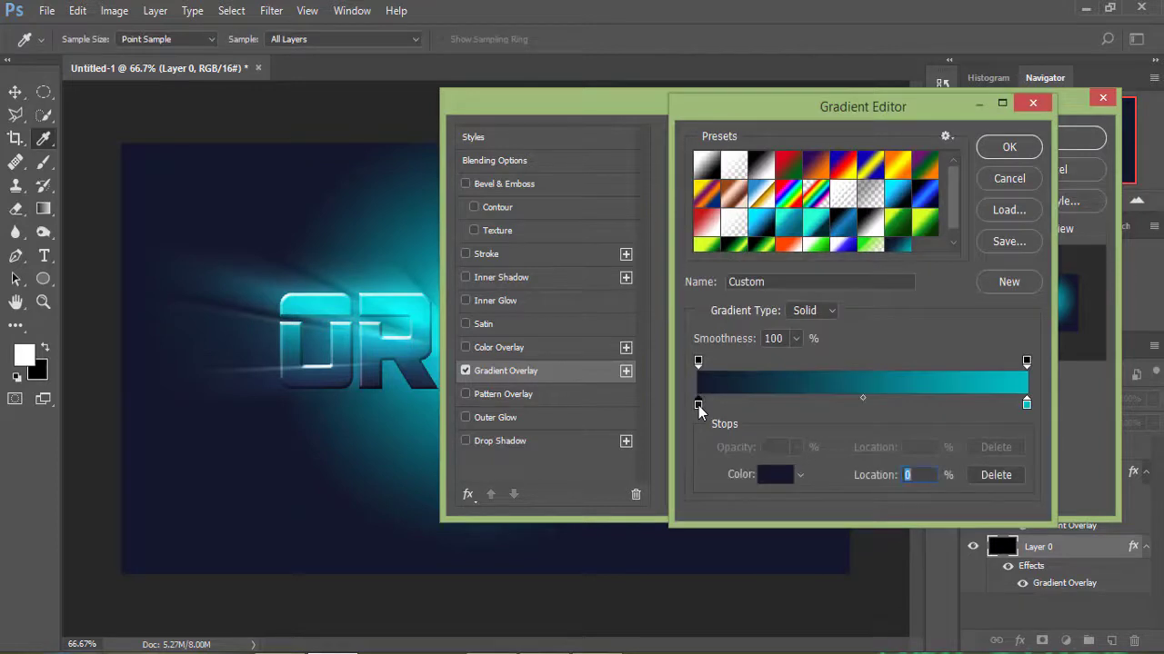
left_click(774, 474)
type("000000")
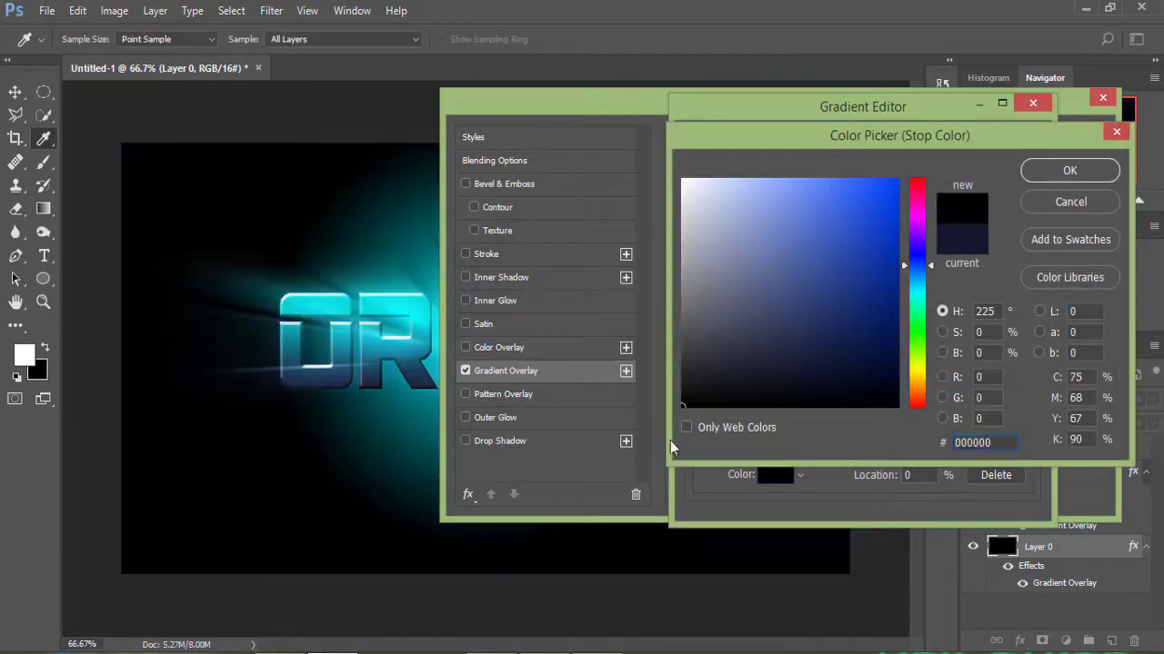
left_click(697, 397)
left_click_drag(697, 397, 684, 406)
left_click(1069, 170)
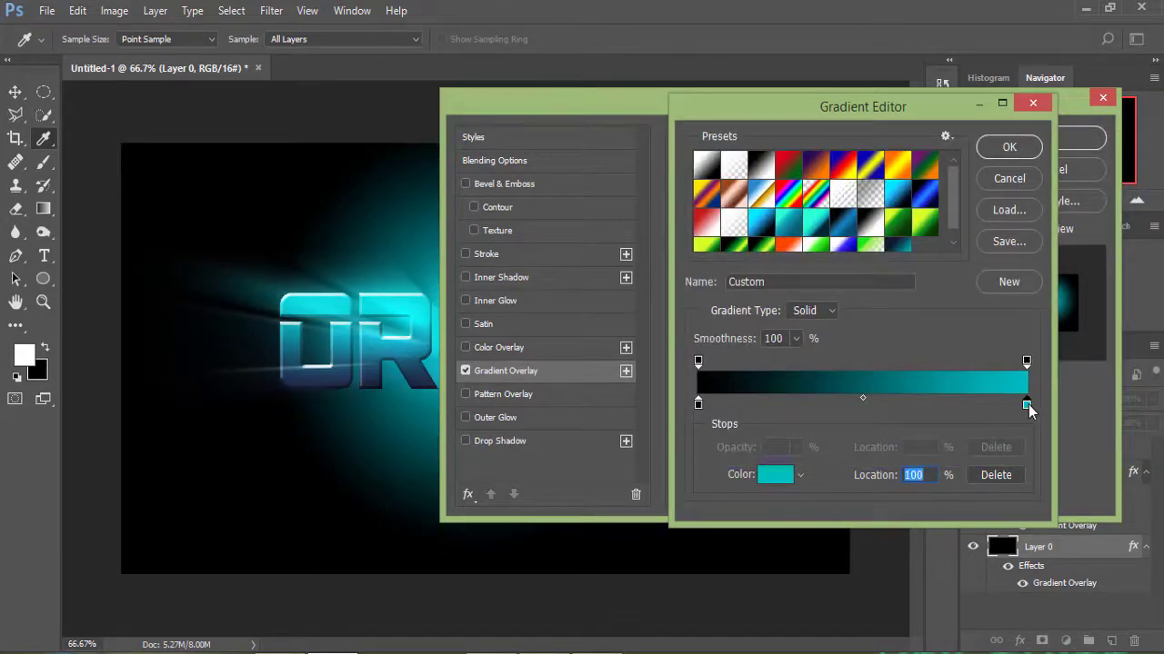
Make the right stop dark teal 023e49, shift the midpoint to 62%, and apply the gradient.
double_click(1026, 406)
left_click_drag(893, 229, 891, 342)
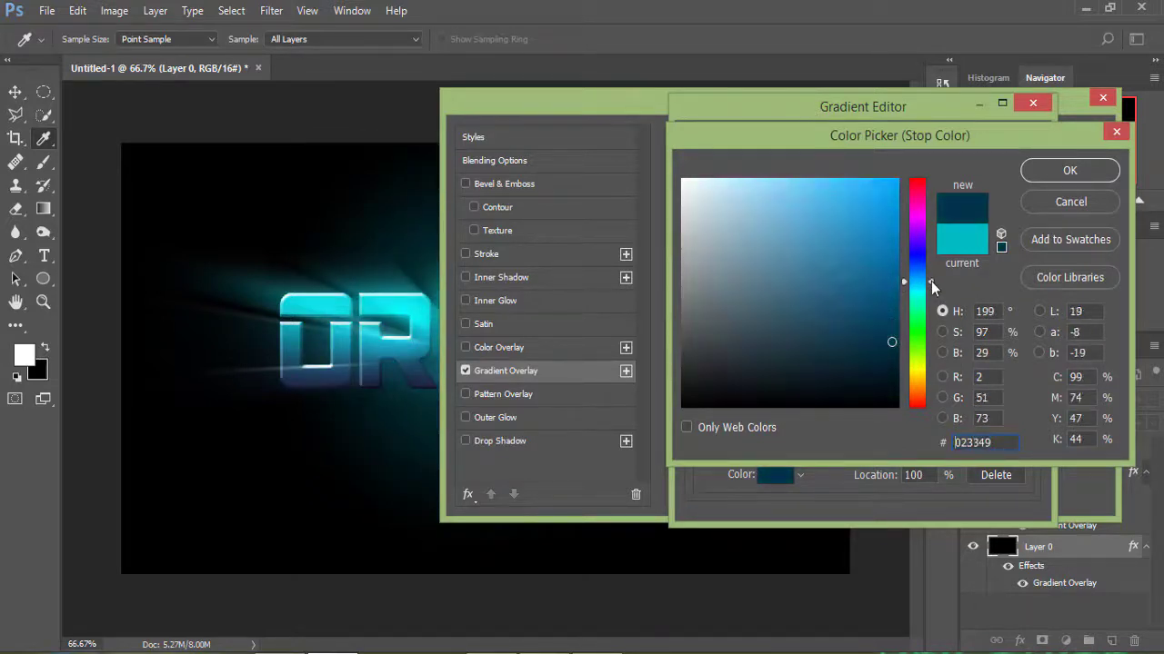
left_click_drag(933, 300, 931, 292)
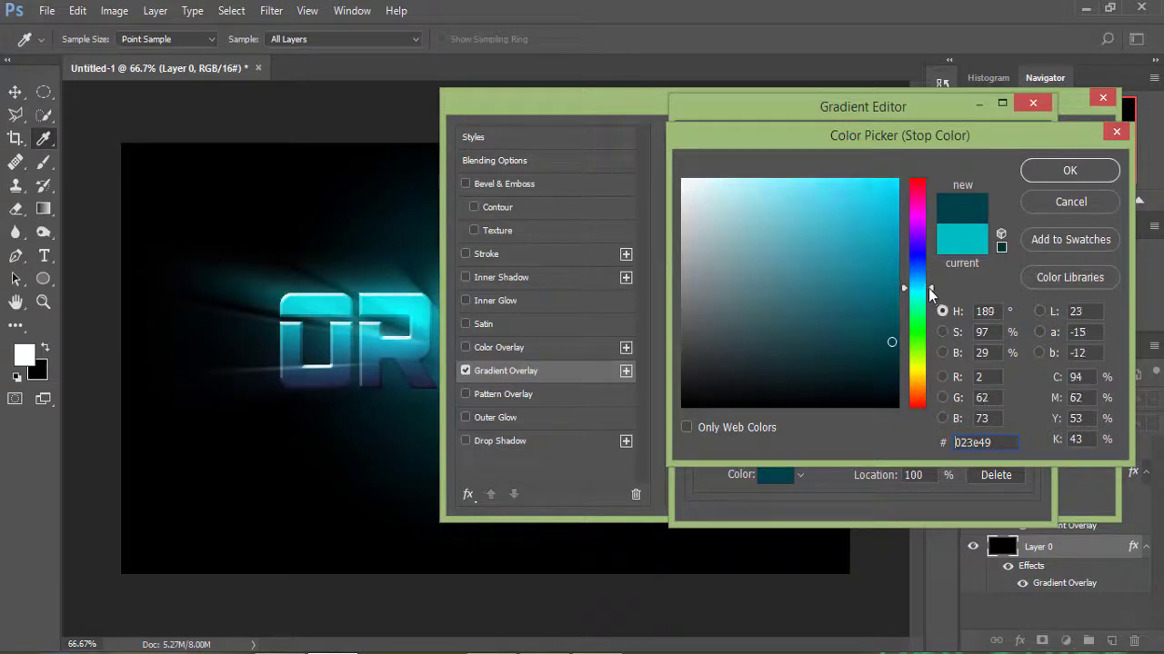
left_click(1060, 182)
left_click(875, 400)
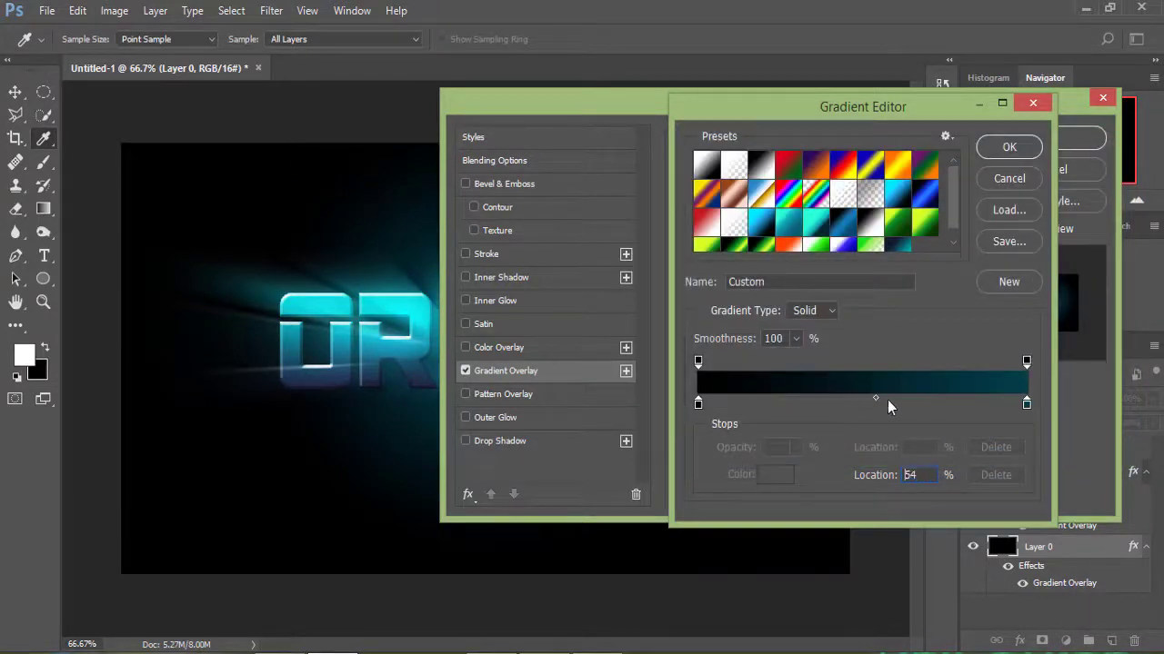
left_click_drag(889, 406, 903, 405)
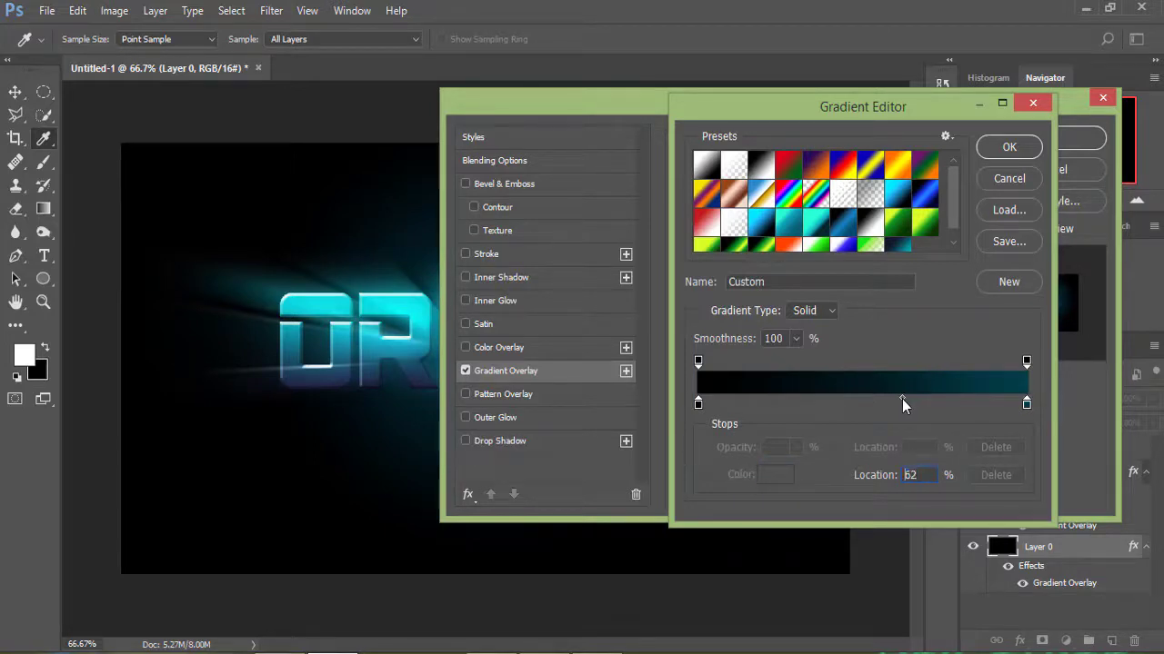
left_click(1009, 147)
left_click(1051, 139)
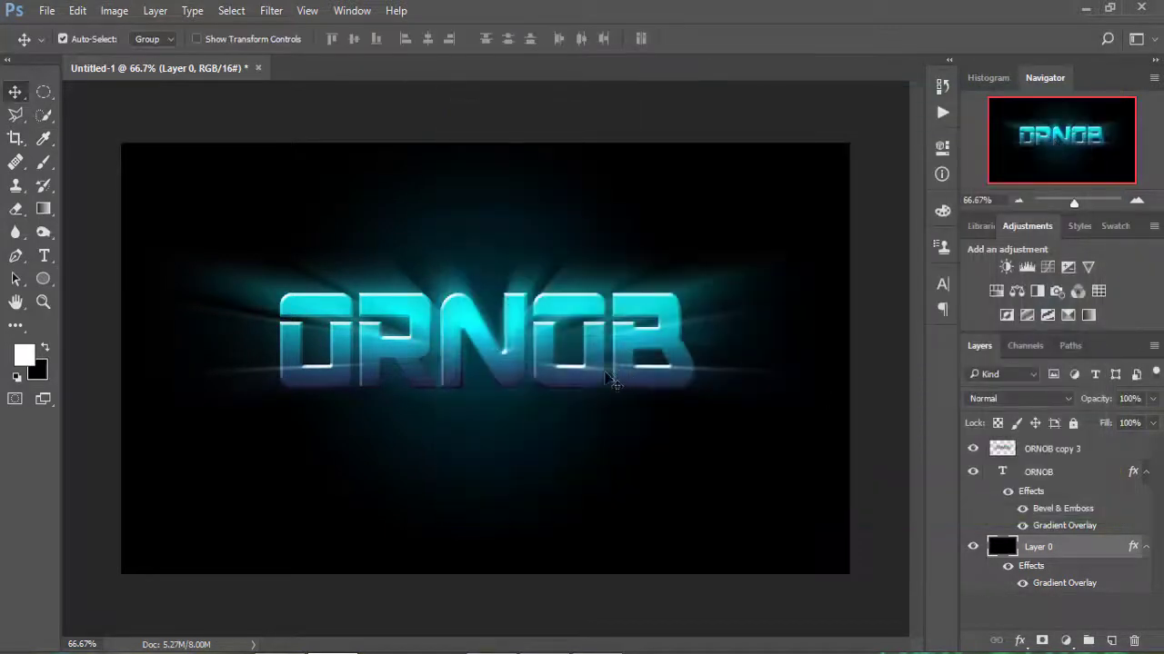